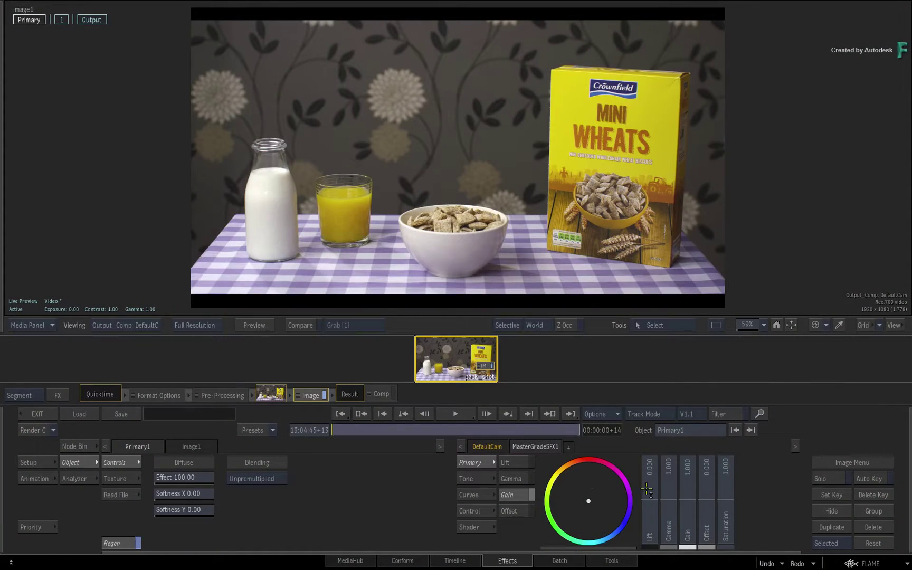
- Lower lift to -0.068 and raise gain to 1.121, keeping the image type as Video
drag(633, 503, 619, 502)
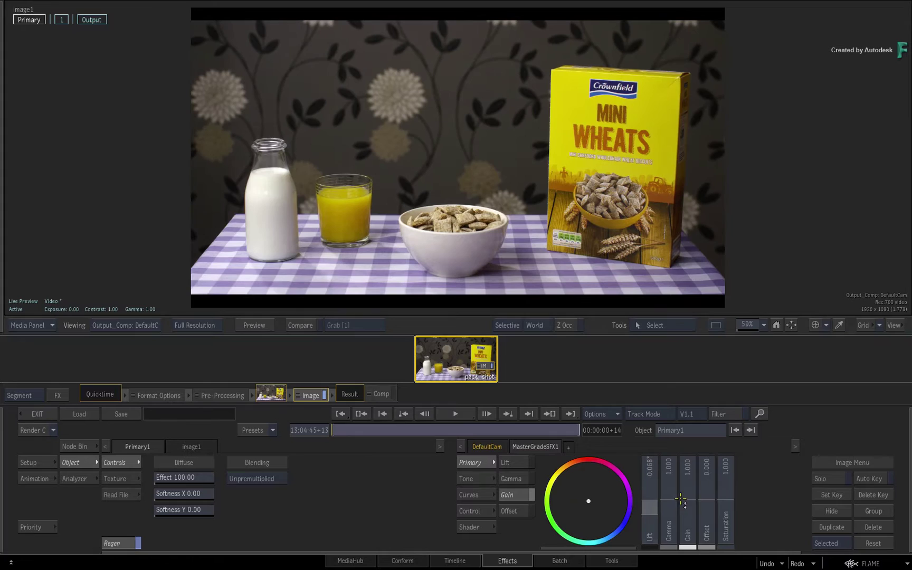
mouse_move(686, 499)
mouse_down()
mouse_move(707, 486)
mouse_move(689, 497)
mouse_up()
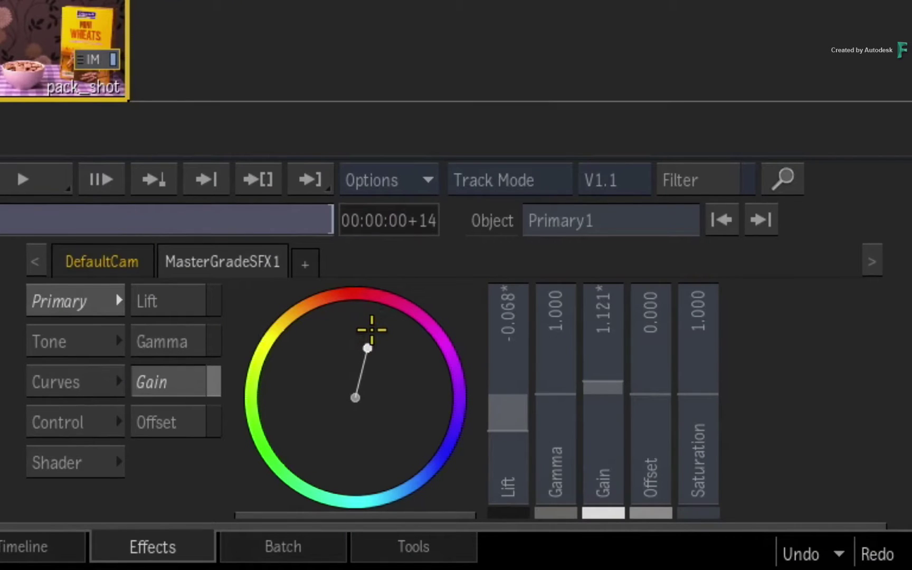
click(63, 421)
click(232, 335)
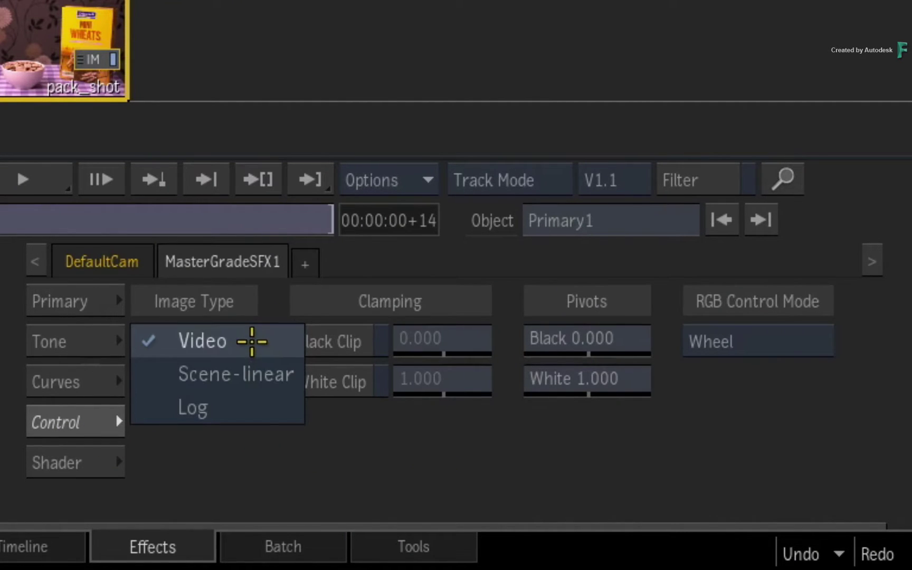
click(252, 336)
- Darken the Tone shadows of the pack shot to 0.917
click(93, 301)
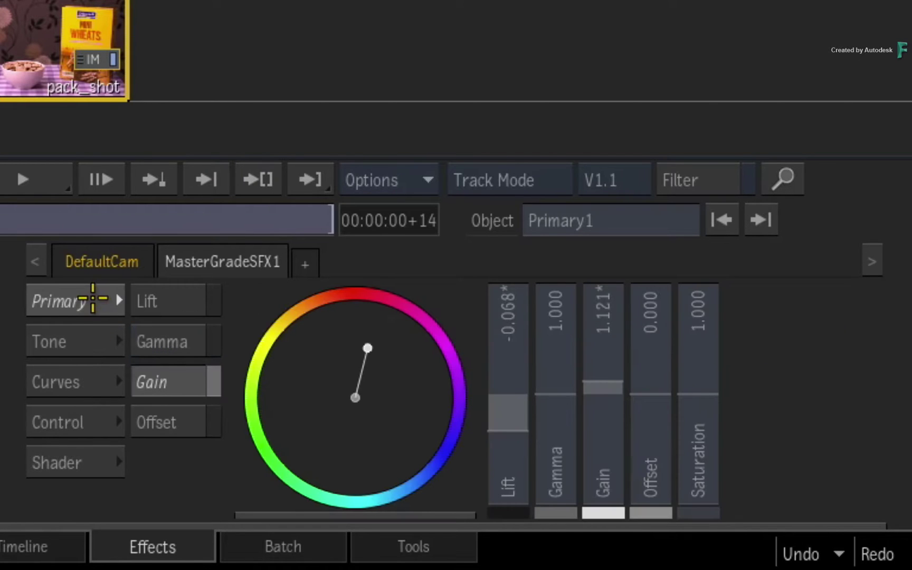
click(69, 332)
drag(570, 393, 499, 377)
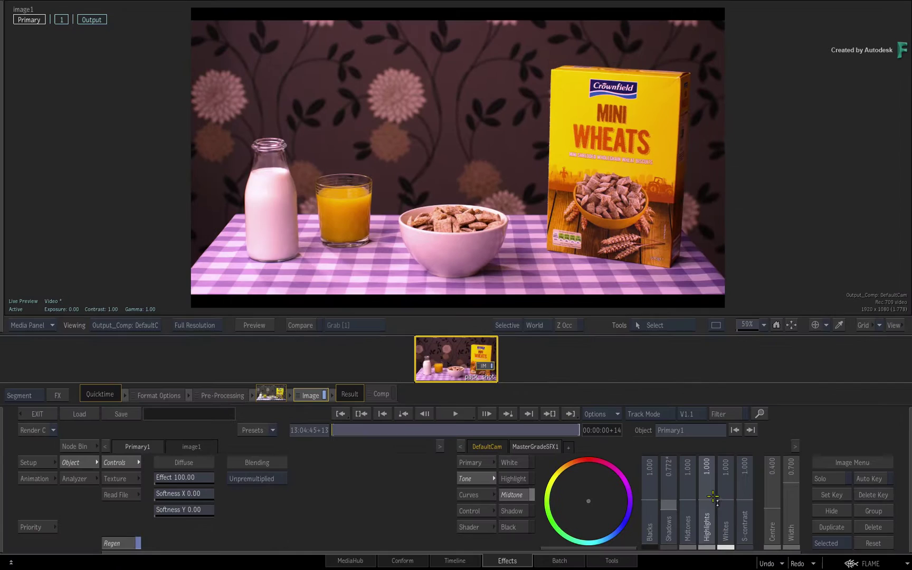
- Lower the midtones to 0.955, compare graded and ungraded views, and check the curves
drag(725, 488, 675, 508)
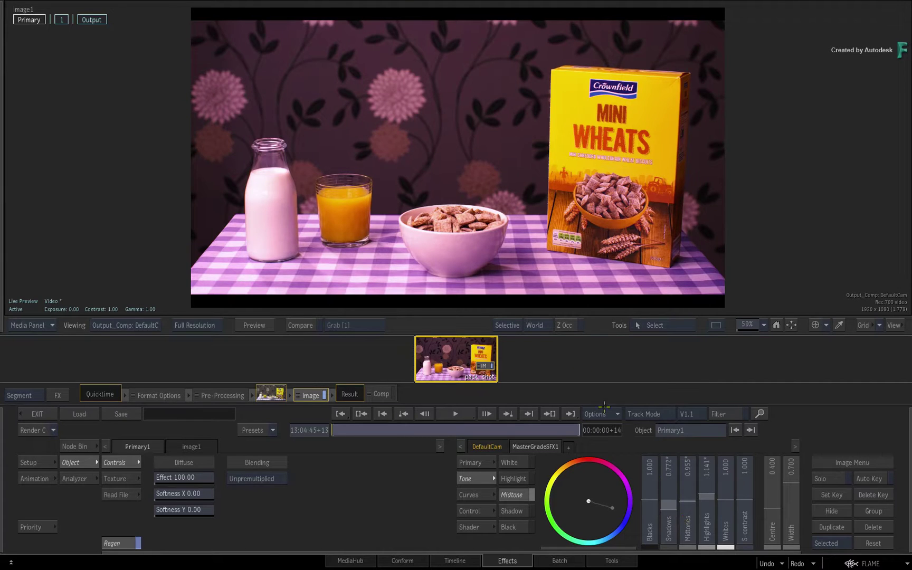
key(b)
key(b)
key(b)
key(b)
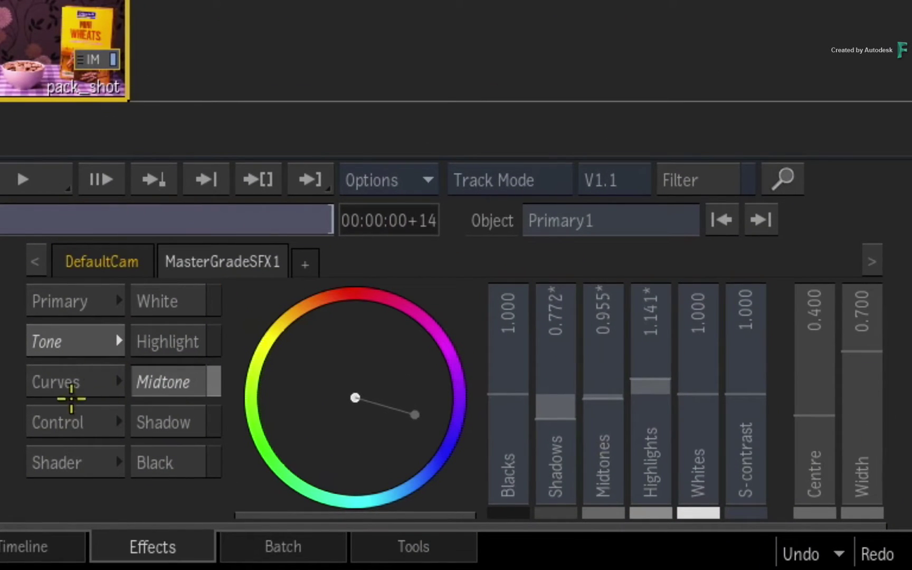
click(95, 380)
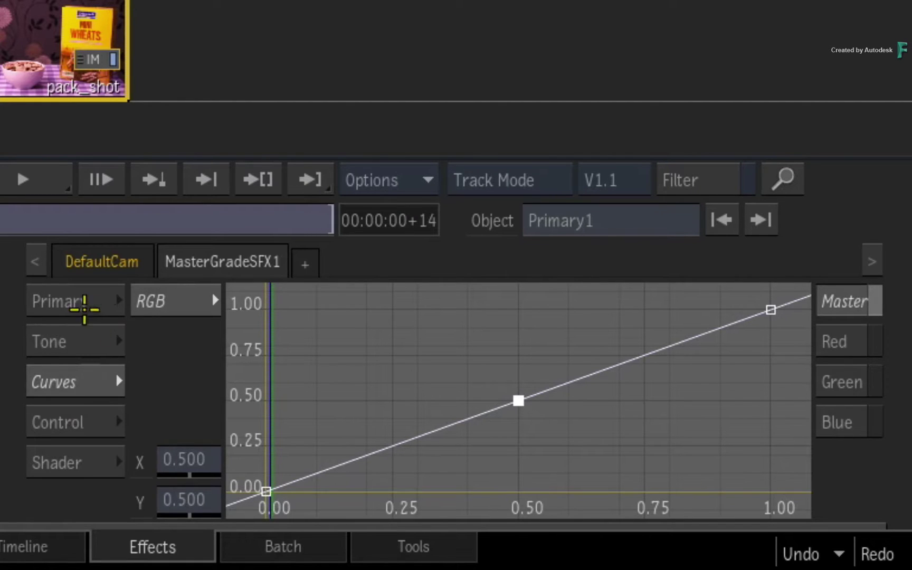
click(74, 301)
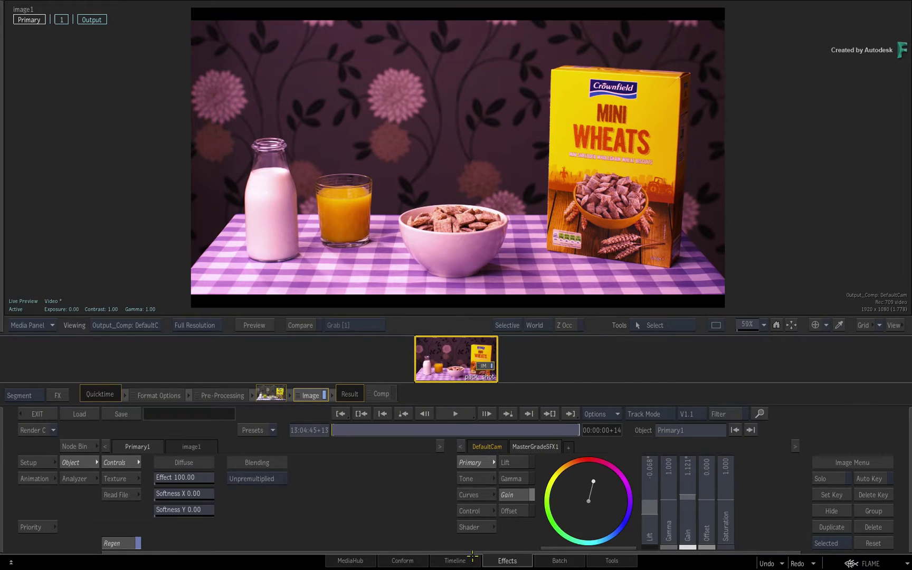
- Switch to the car_track sequence and bring it into the effects editor
click(469, 560)
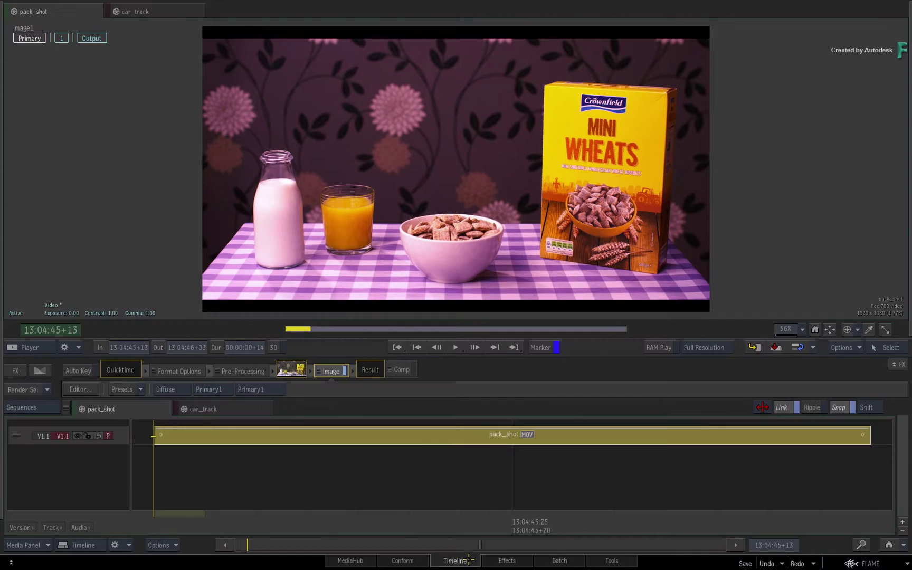
click(231, 410)
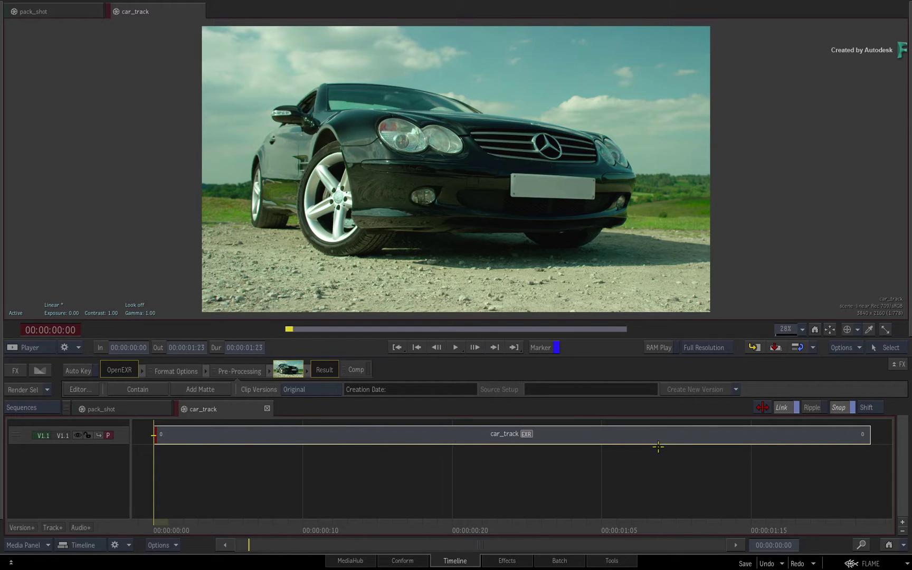
click(517, 561)
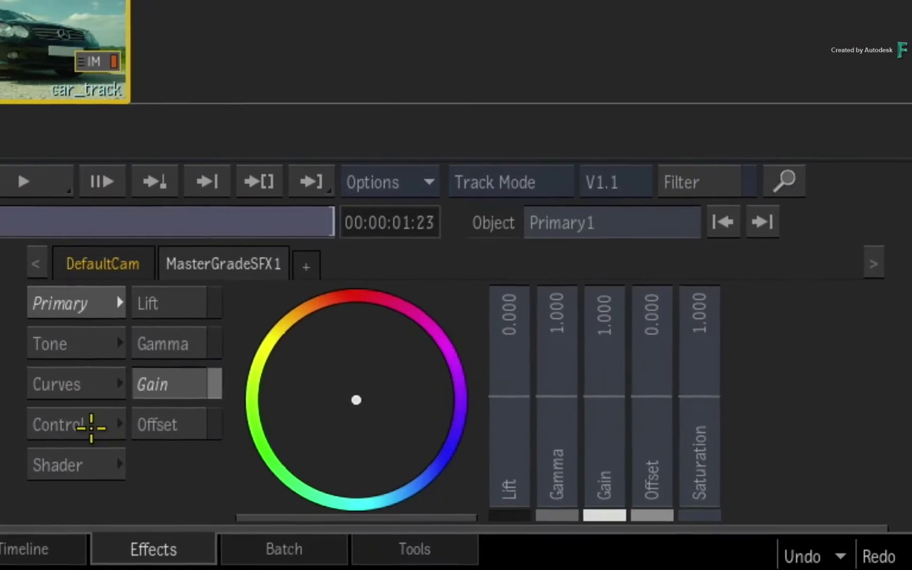
- Set the car shot's MasterGrade image type to Scene-linear
click(50, 423)
click(200, 342)
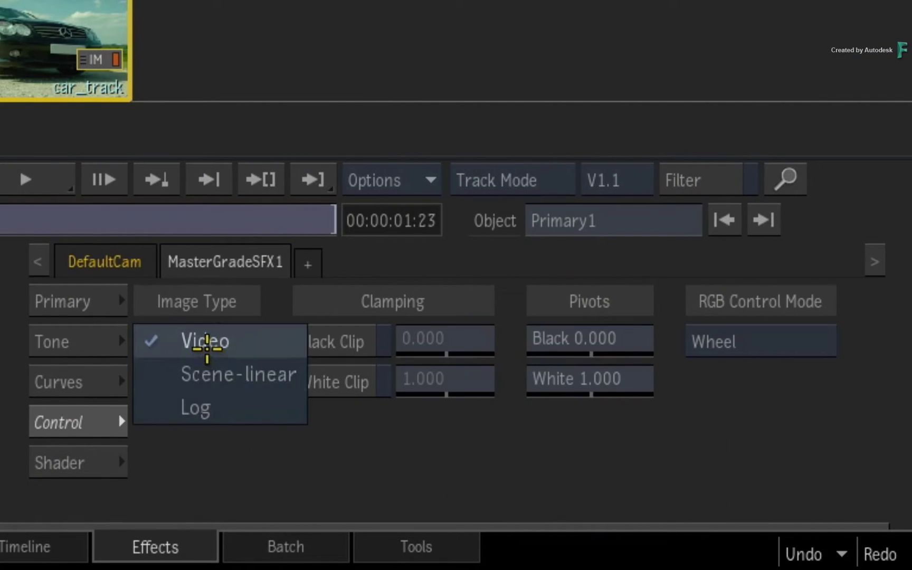
click(154, 380)
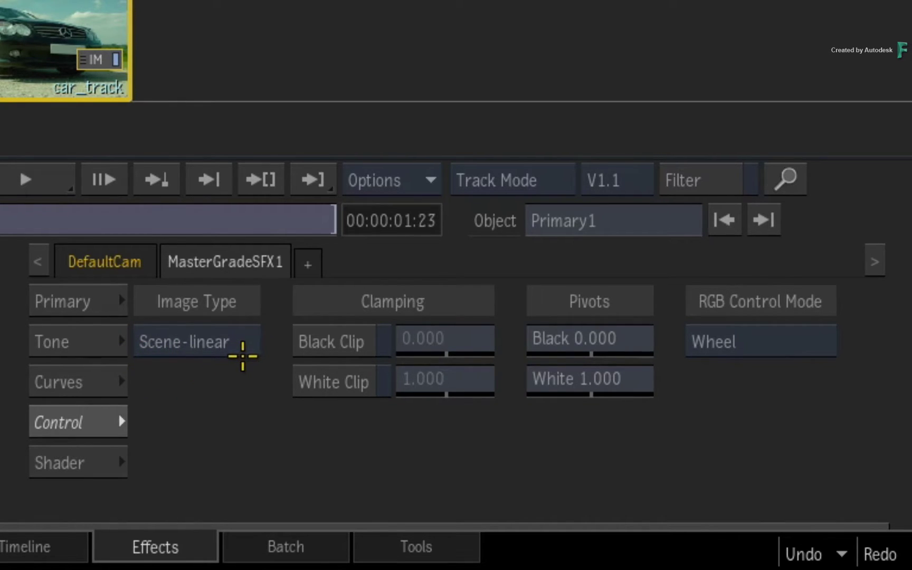
click(244, 342)
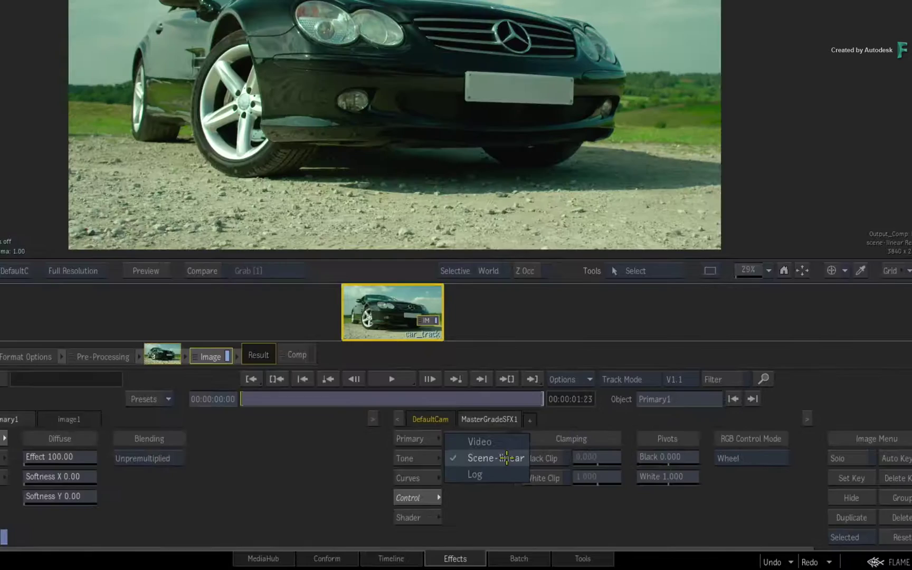
click(240, 341)
- Try the Log image type, then undo back to Scene-linear
click(483, 464)
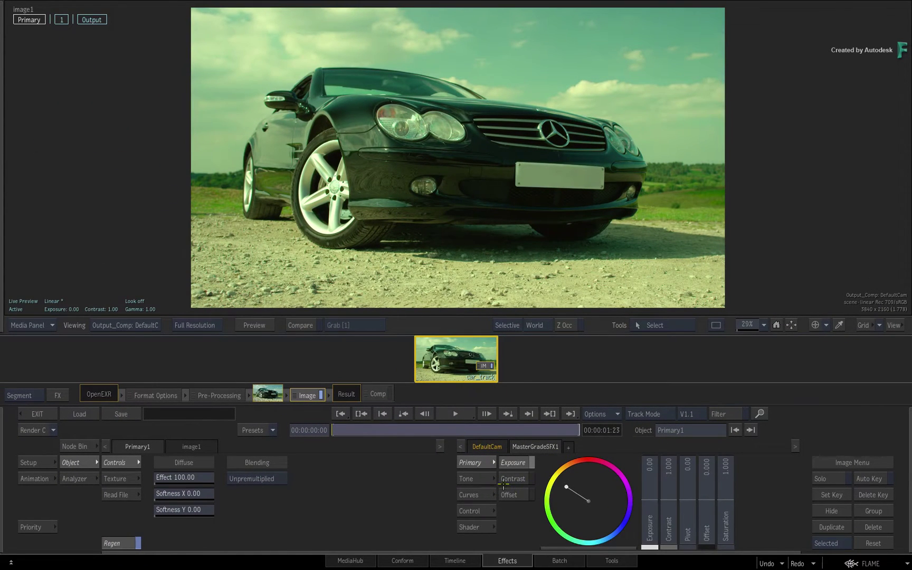
click(472, 512)
click(531, 479)
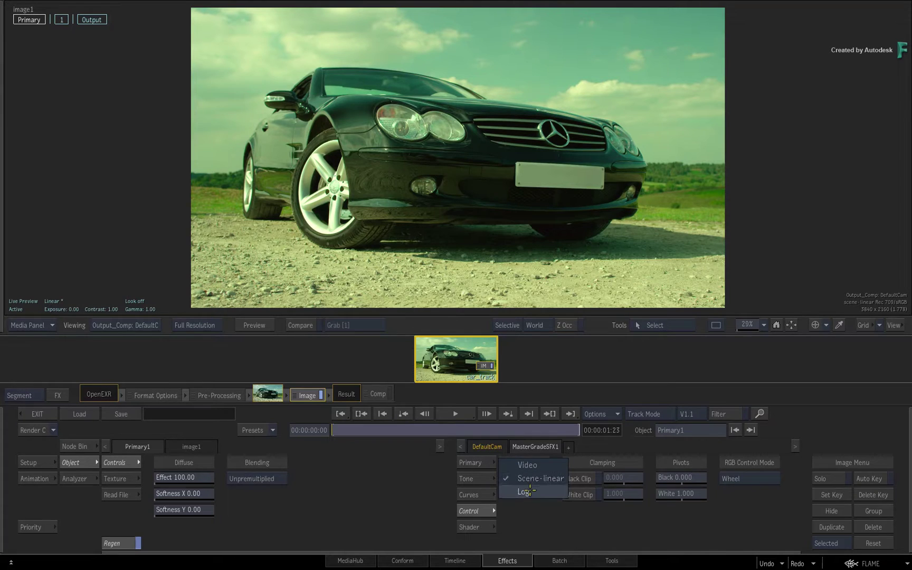
click(531, 493)
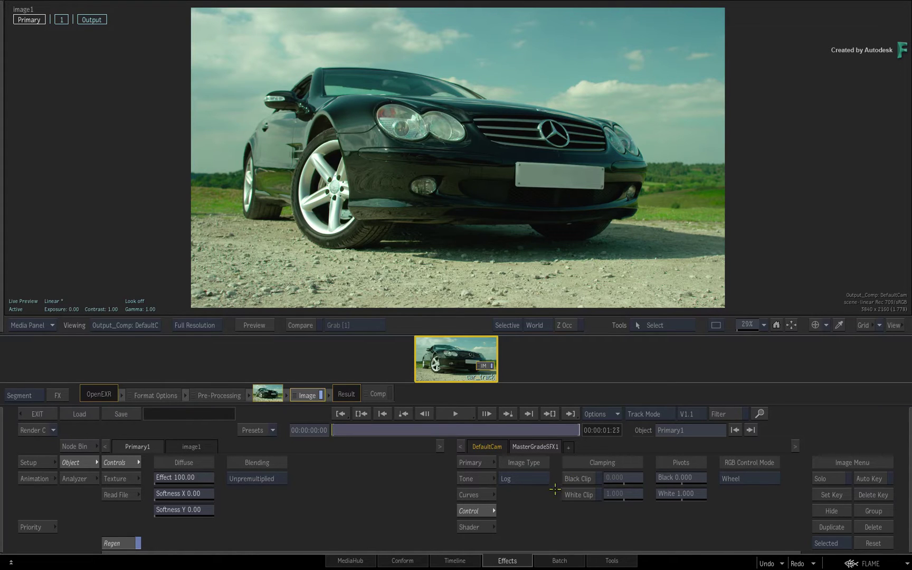
click(768, 563)
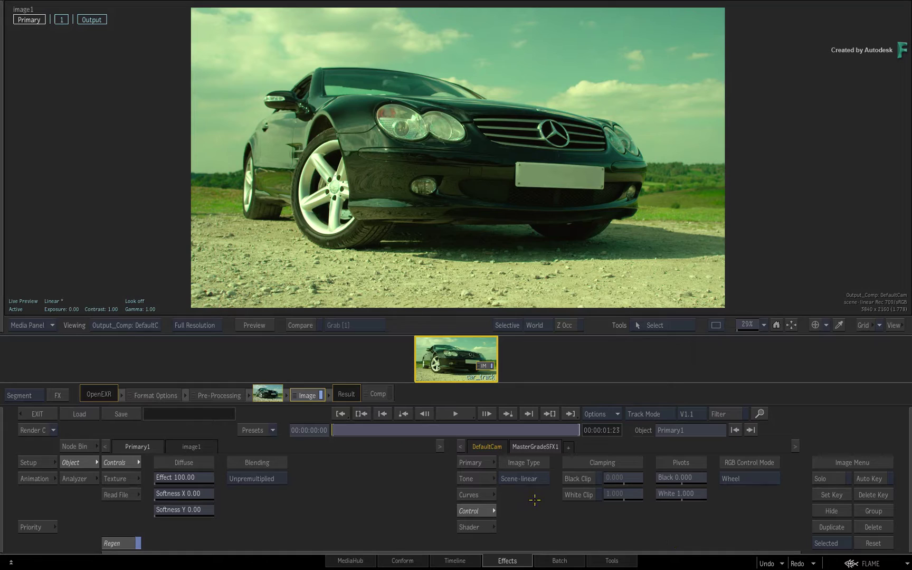
- Split the viewer into two side-by-side viewports, keeping Scene-linear, and activate the right one
click(309, 395)
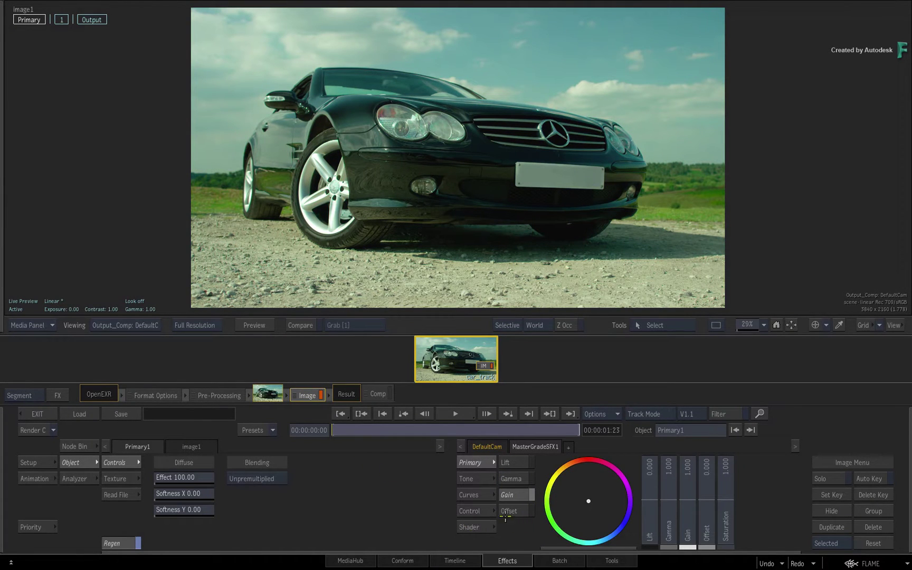
key(alt+2)
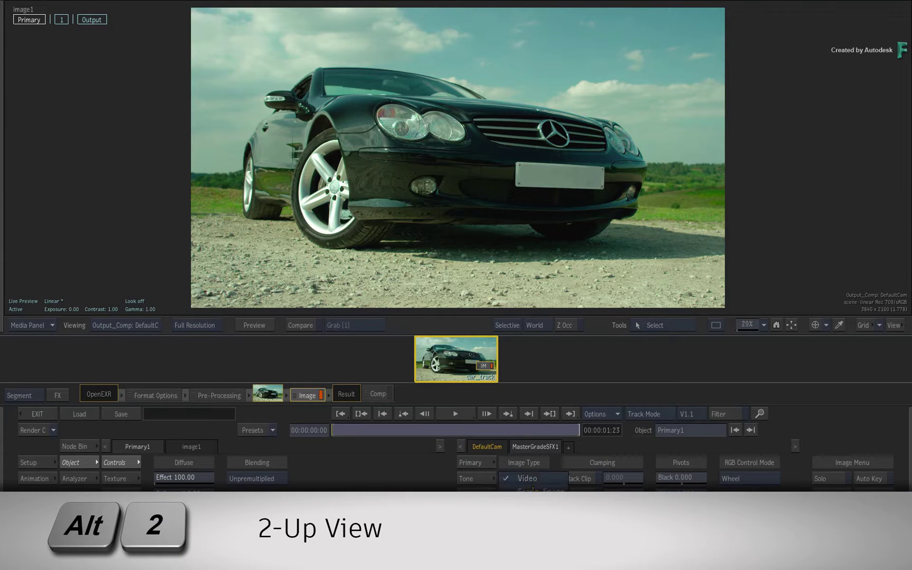
click(533, 482)
key(alt+2)
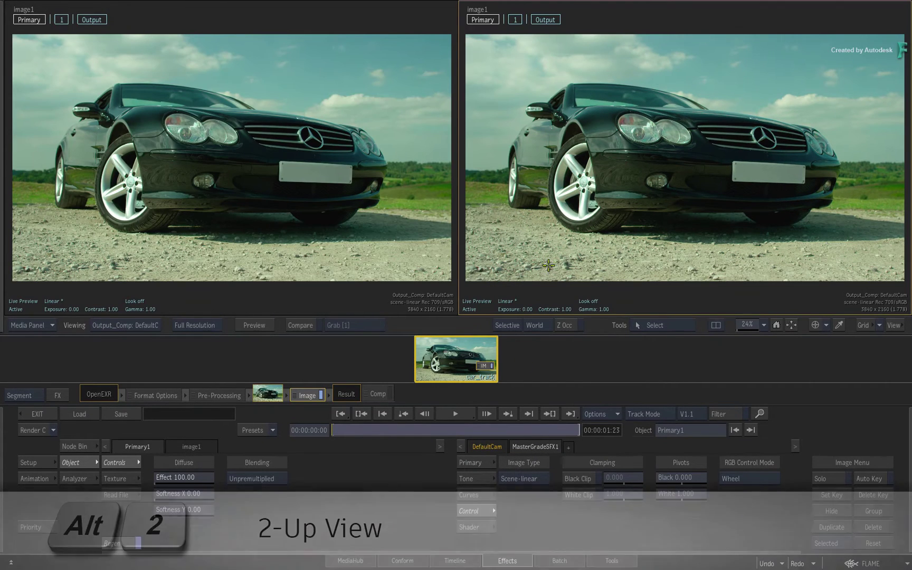
click(299, 290)
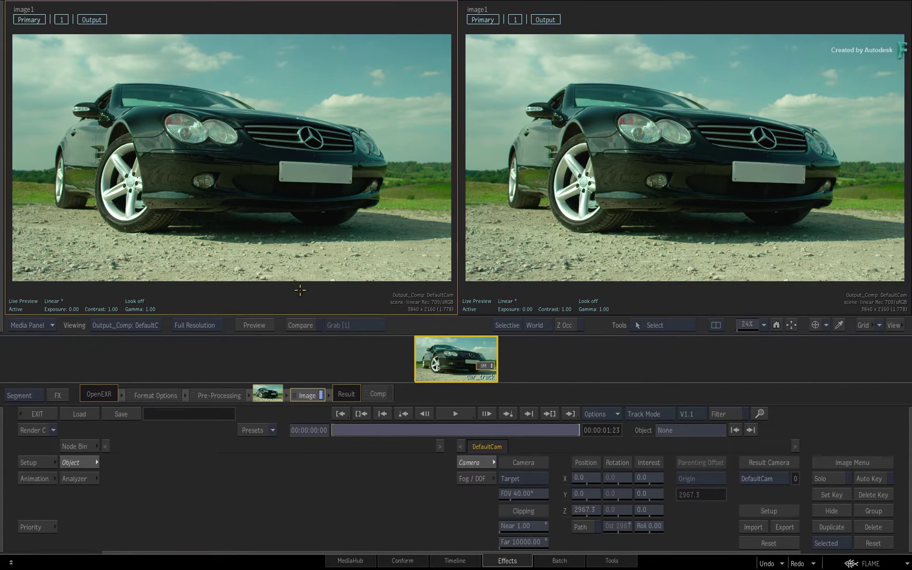
click(685, 280)
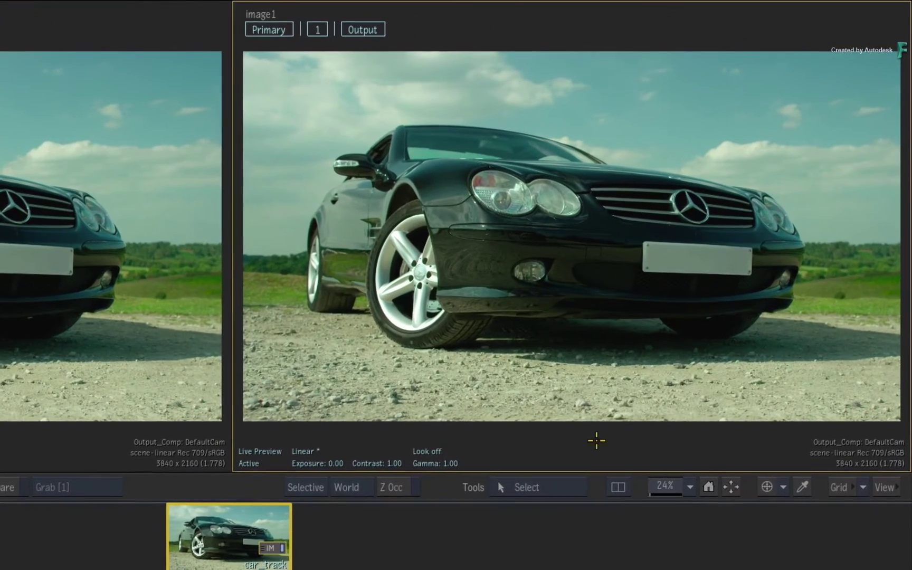
- Show waveform and vectorscope in the right viewport, then close the scope options
click(767, 488)
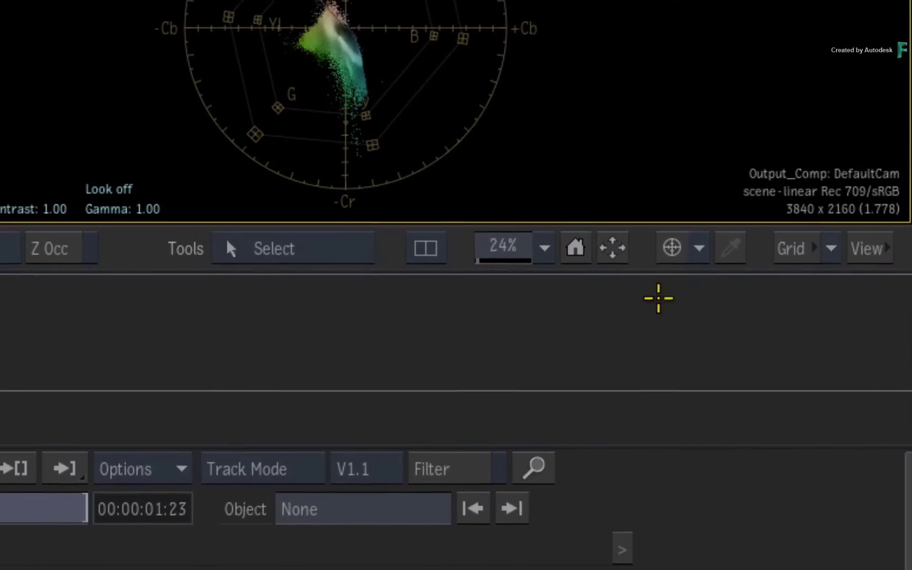
click(697, 243)
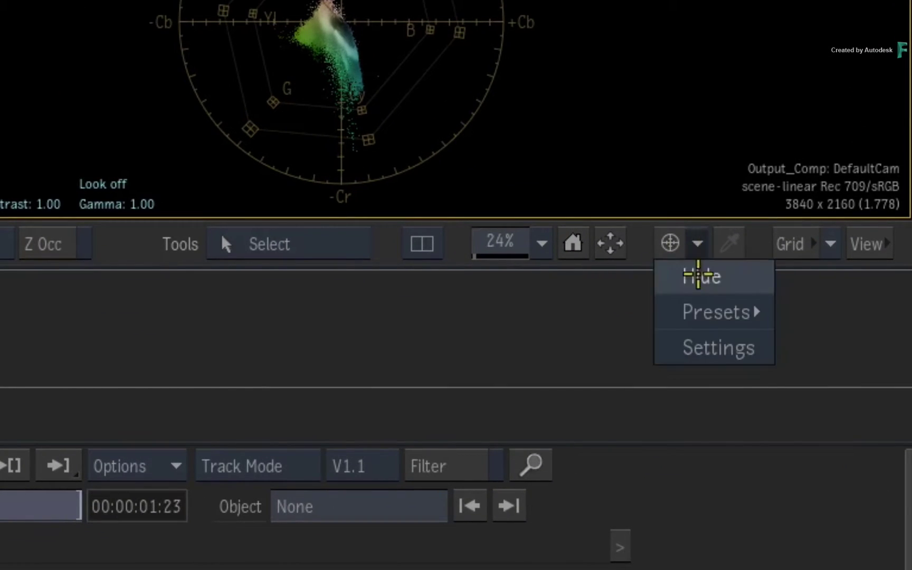
mouse_move(705, 312)
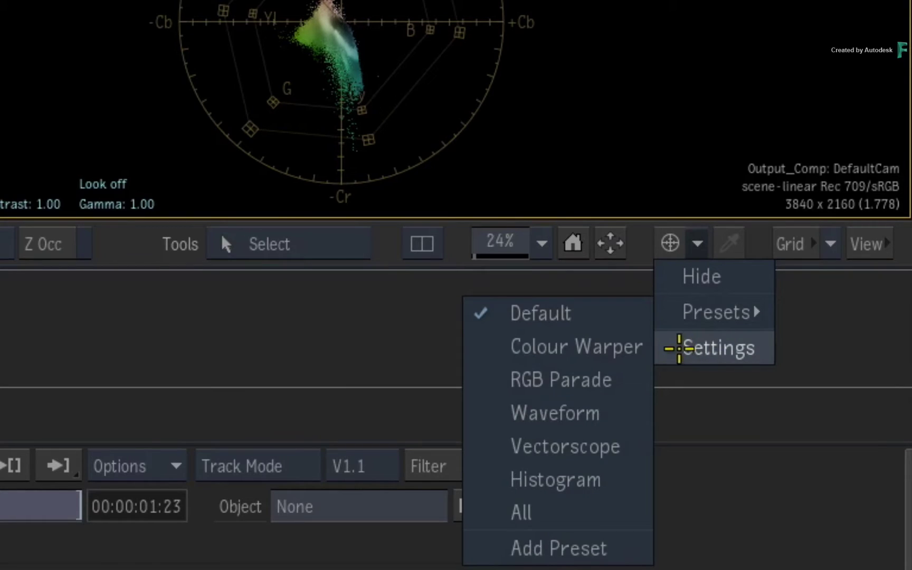
click(541, 350)
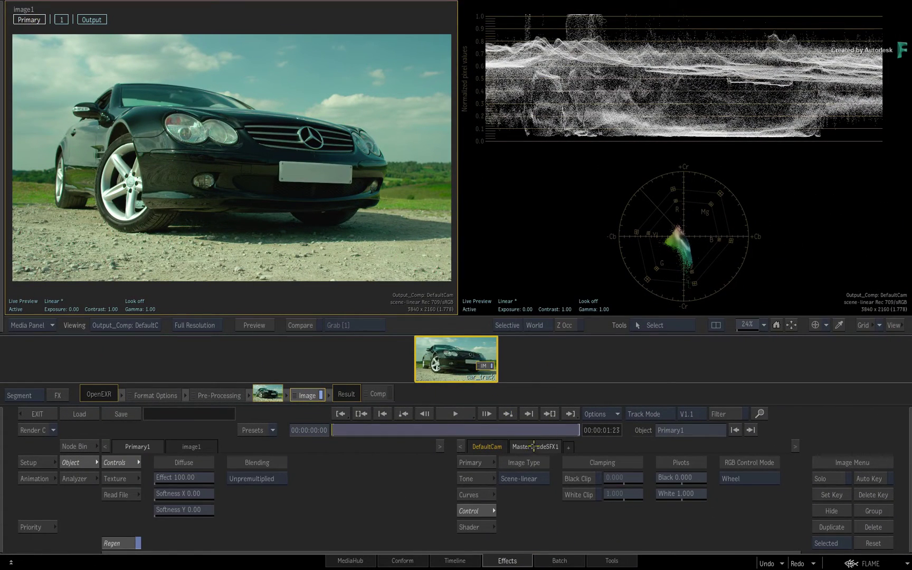
- Review the Primary and Tone pages, then the Red, Green, Blue and Master curves
click(471, 463)
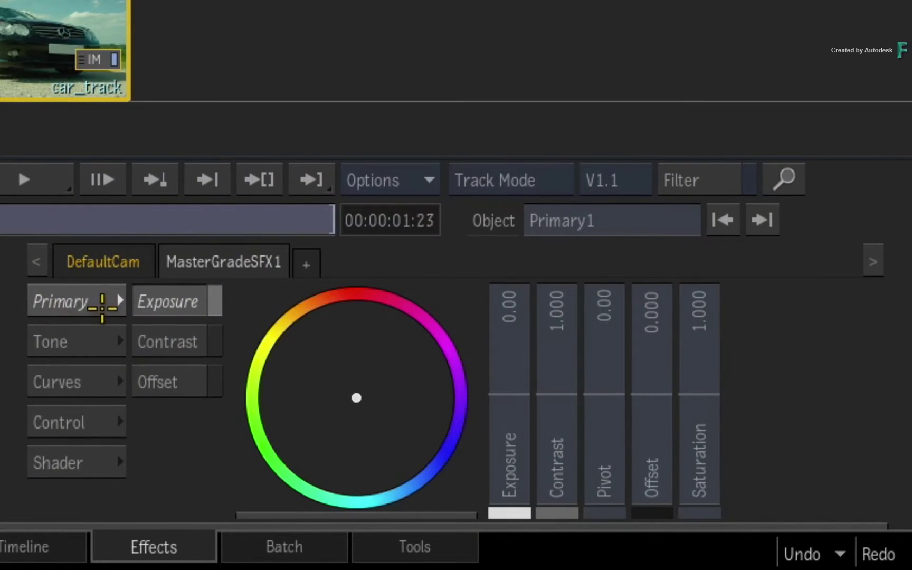
click(93, 344)
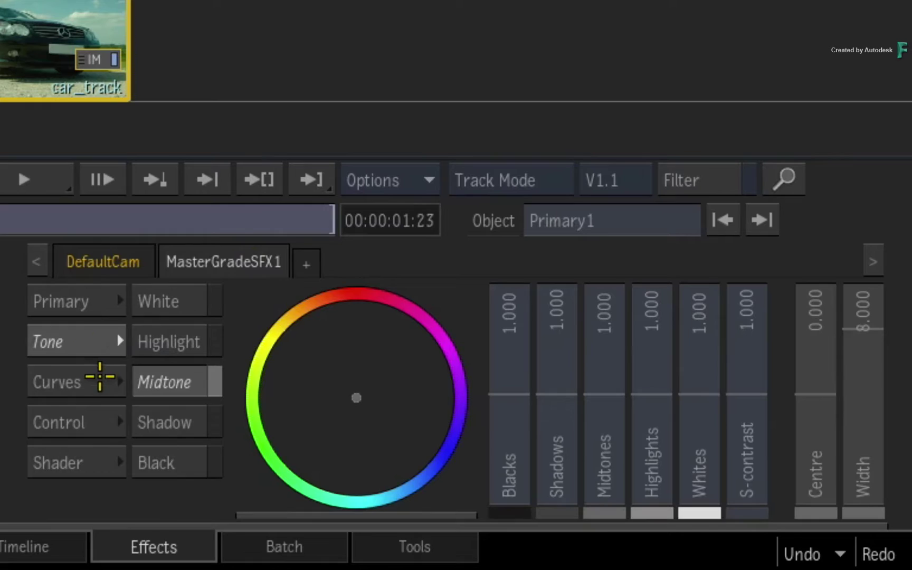
click(96, 382)
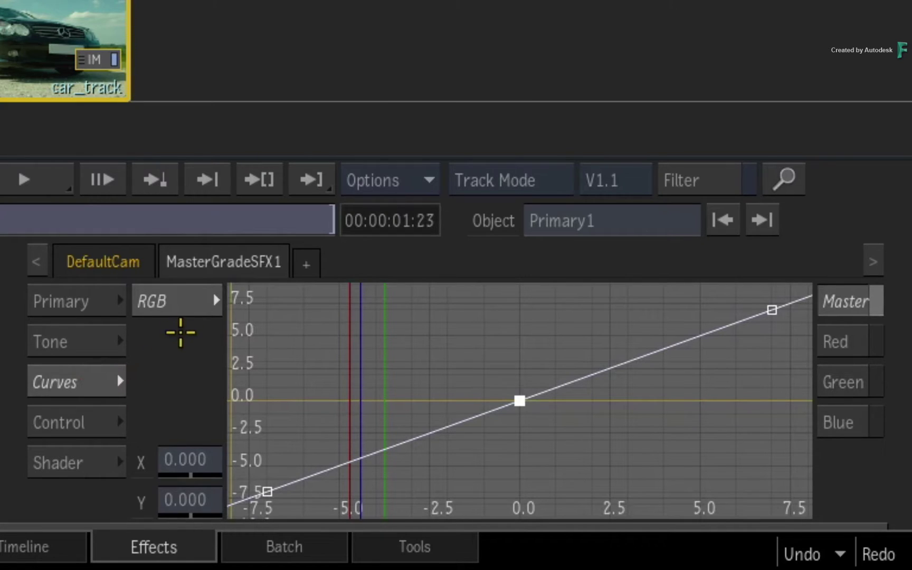
click(840, 344)
click(843, 380)
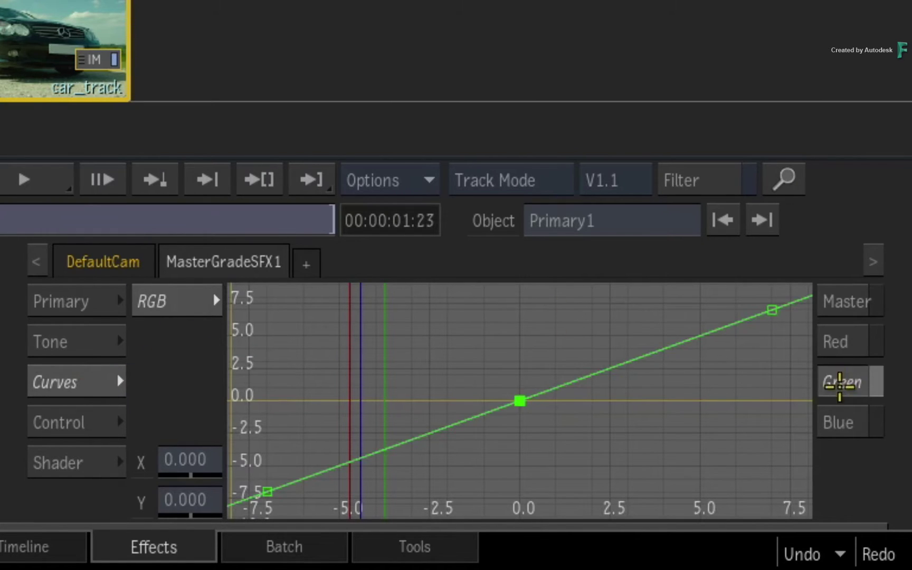
click(838, 417)
click(809, 397)
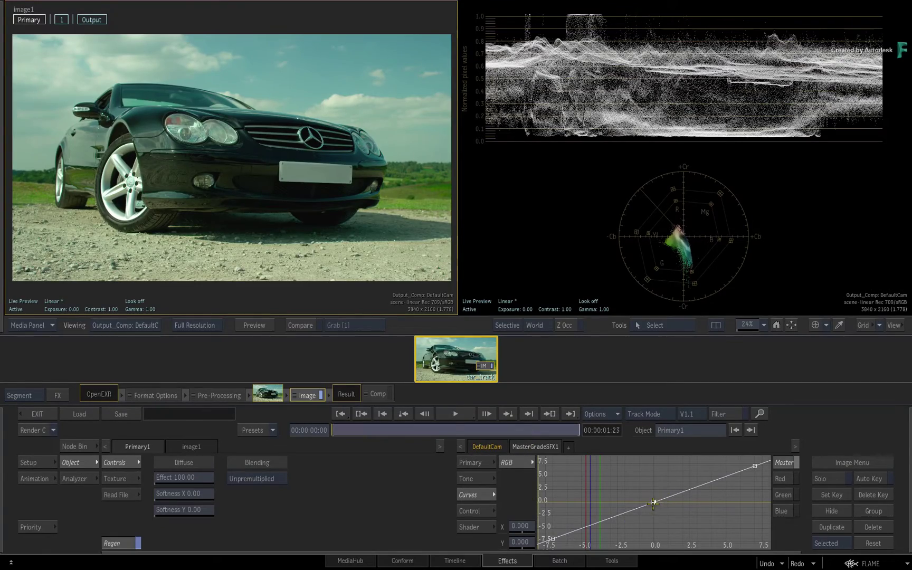
- Nudge the Master curve's centre point to about X 0.066, Y 0.092
mouse_move(653, 504)
mouse_down()
mouse_move(651, 495)
mouse_move(658, 510)
mouse_move(655, 502)
mouse_up()
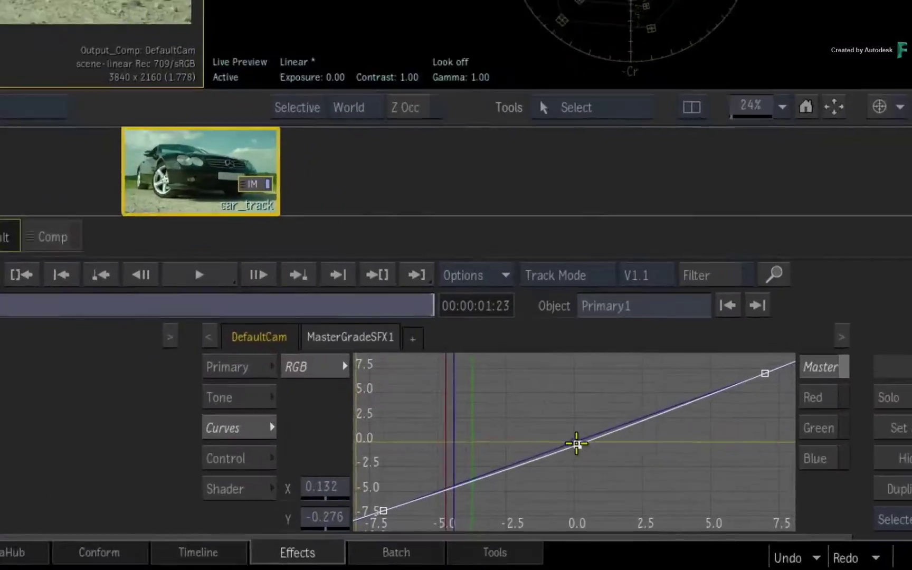
drag(577, 443, 576, 440)
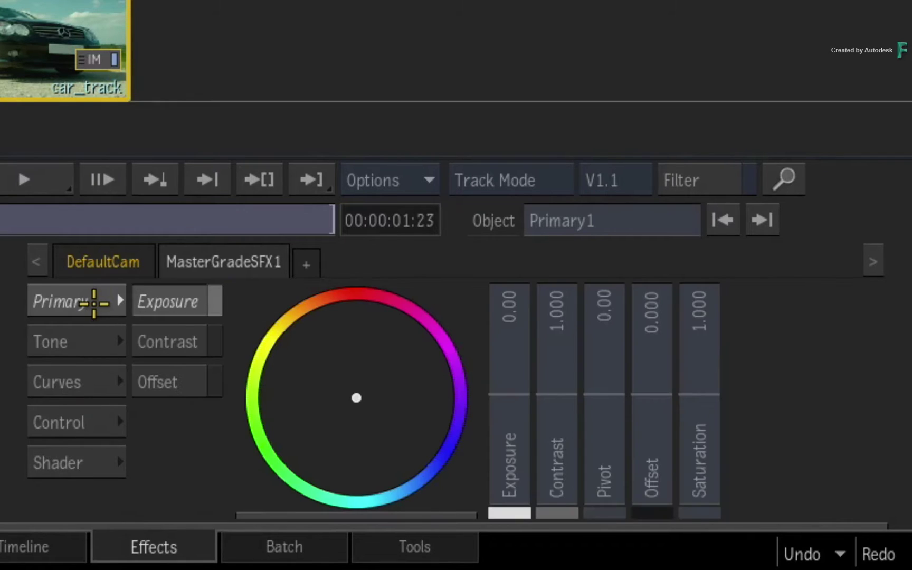
click(94, 301)
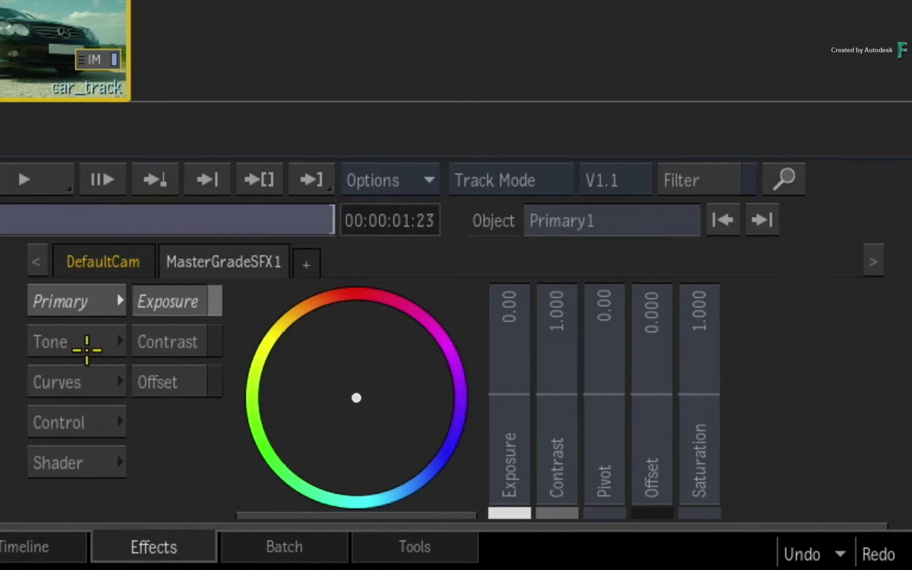
click(89, 349)
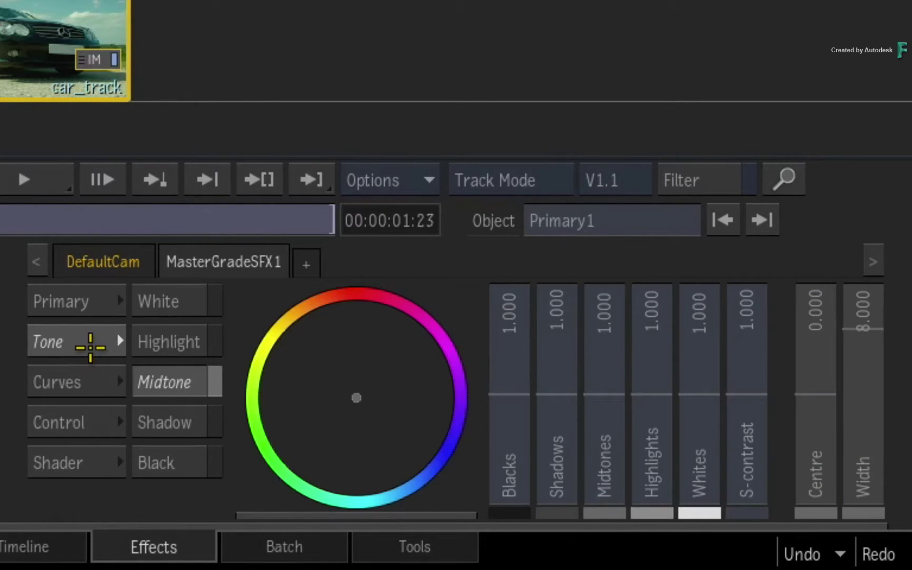
click(99, 384)
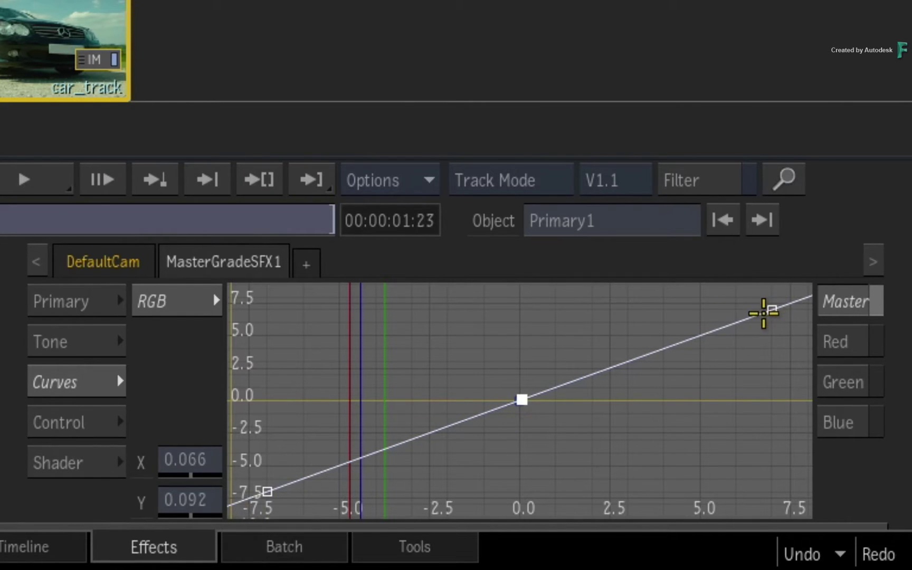
- Set the image type to Log and view the curves
click(82, 423)
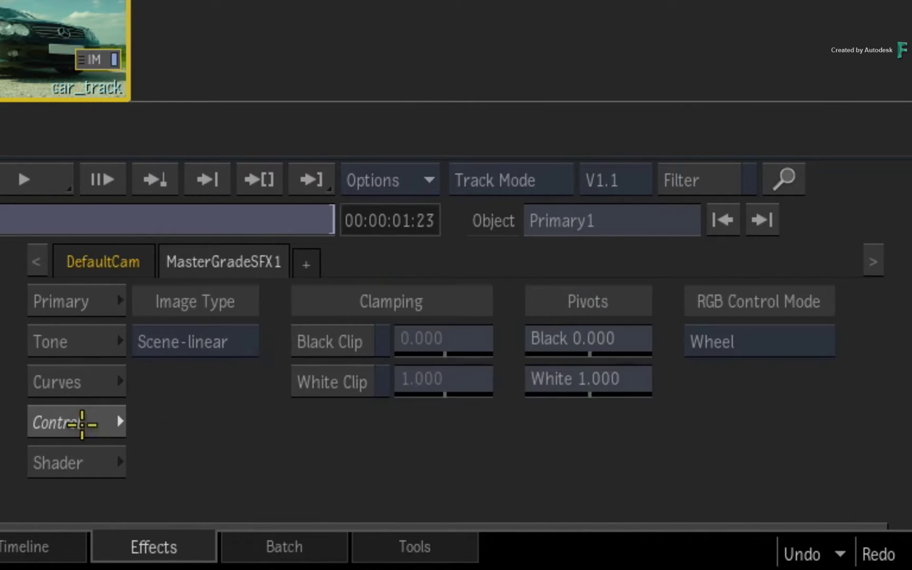
click(211, 340)
click(204, 372)
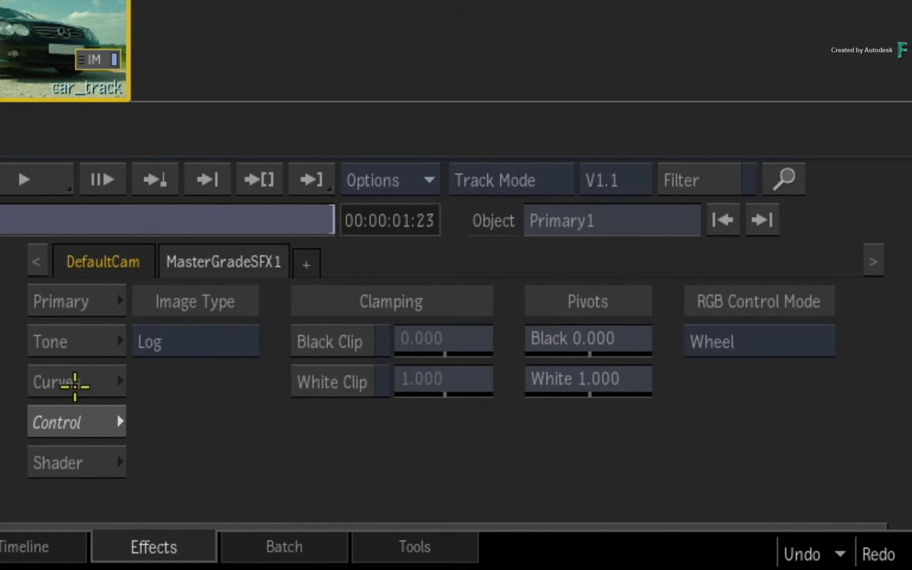
click(75, 386)
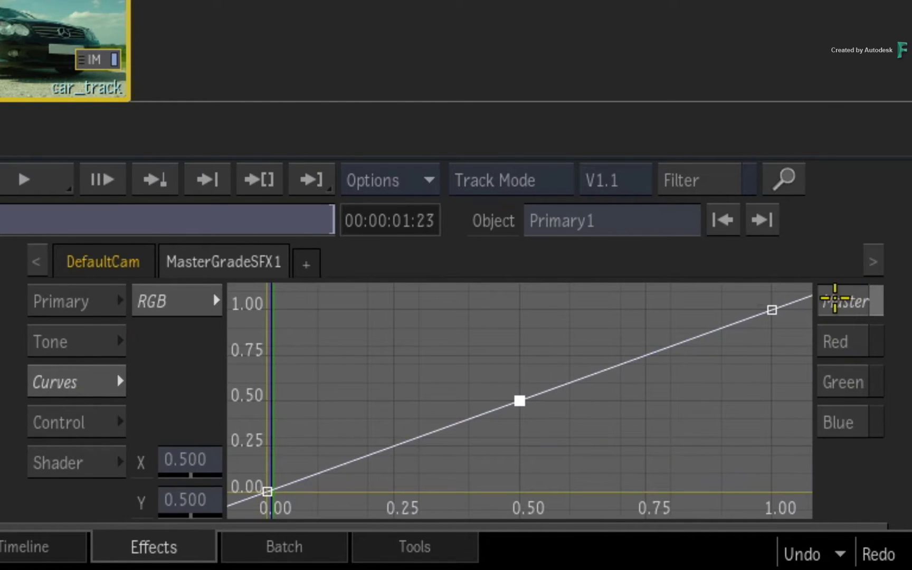
- Set the image type back to Scene-linear and return to the curve editor
click(67, 424)
click(222, 341)
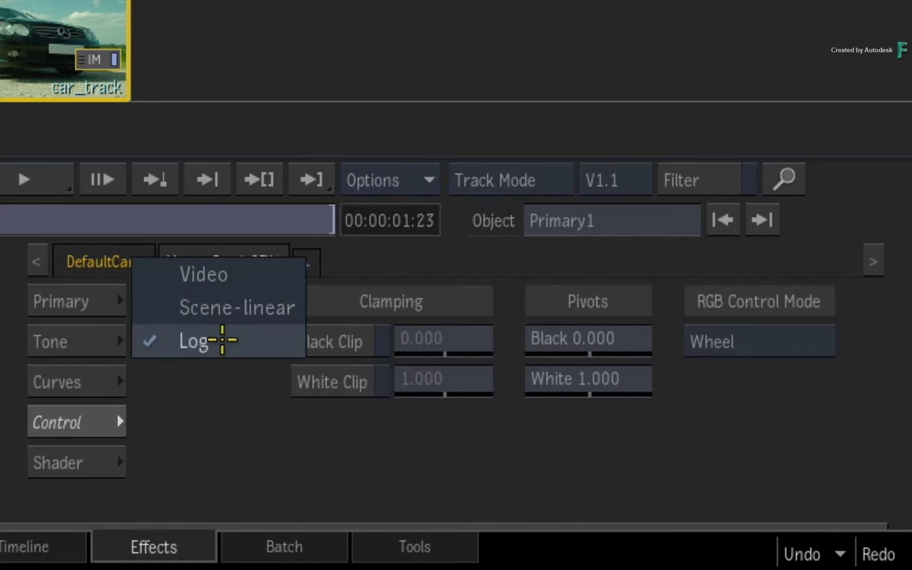
click(219, 307)
click(76, 390)
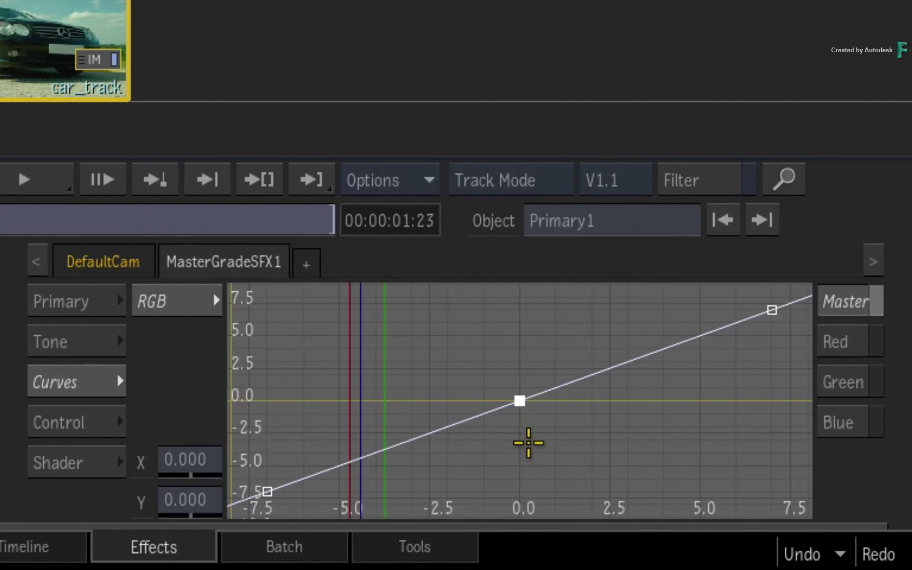
- Try moving the Master centre point, undo it, and inspect the Red, Green and Blue curves
mouse_move(515, 393)
mouse_down()
mouse_move(507, 393)
mouse_move(522, 410)
mouse_move(513, 385)
mouse_move(521, 397)
mouse_up()
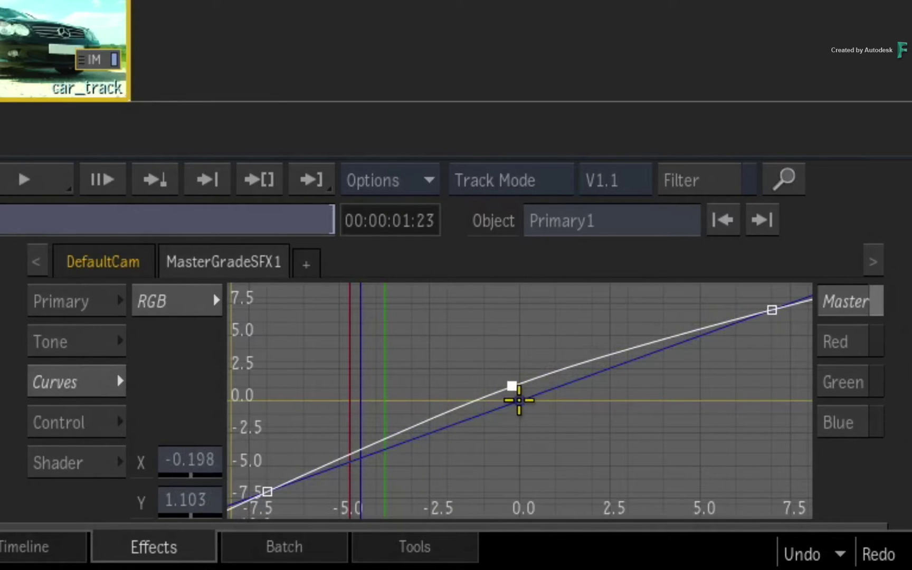
key(ctrl+z)
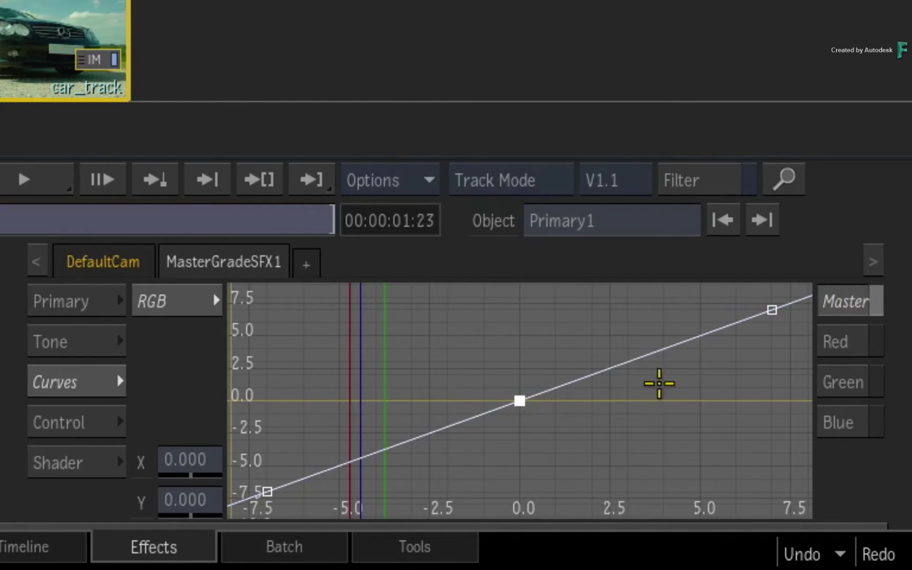
click(855, 342)
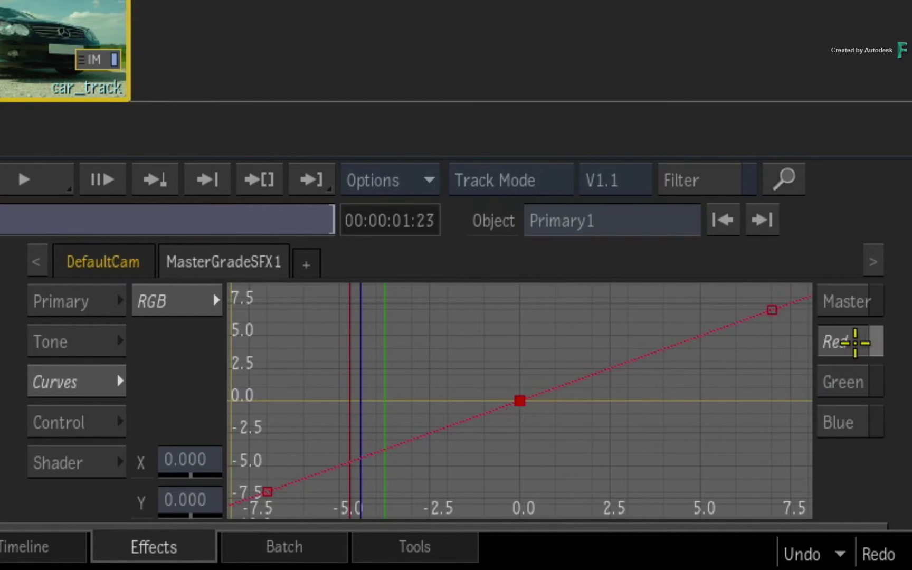
click(858, 381)
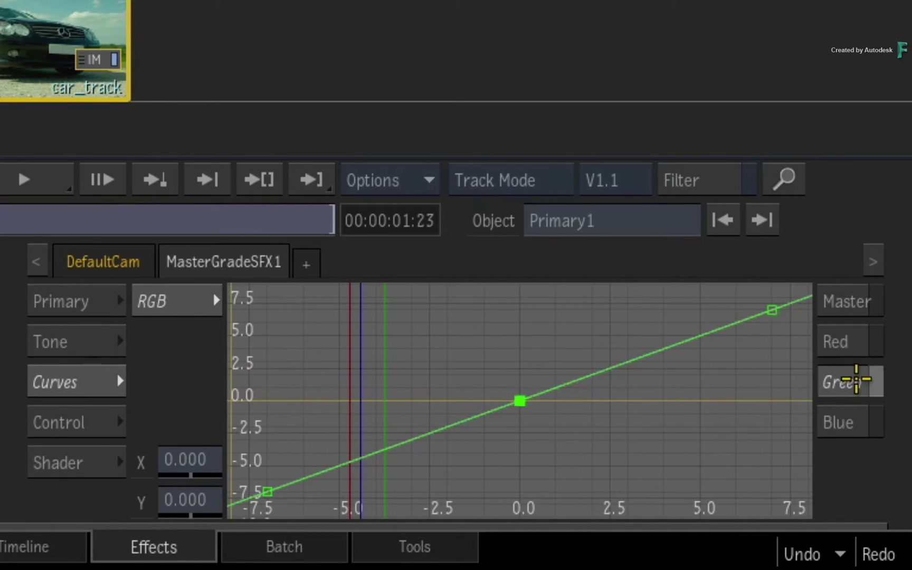
click(859, 420)
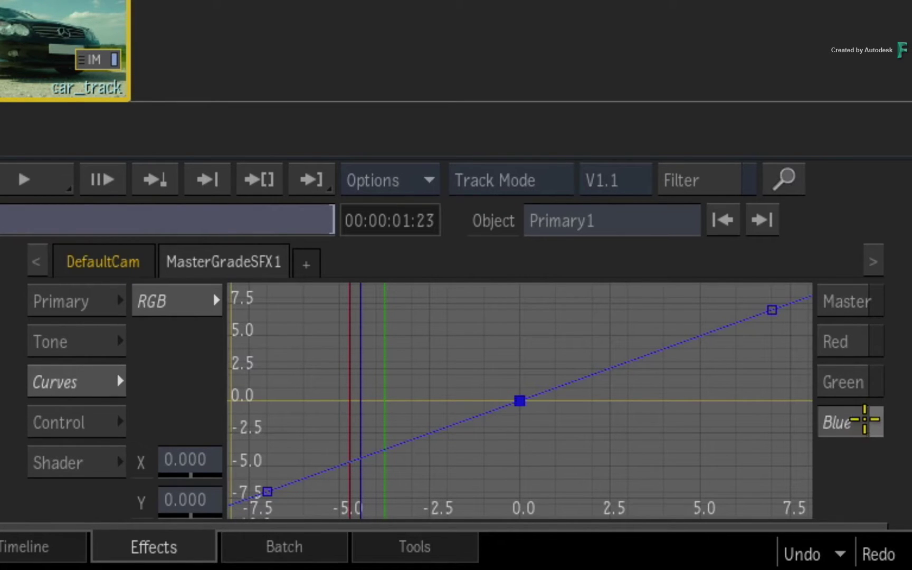
- Lift the Master curve's centre point to X -0.132, Y 0.276
click(837, 301)
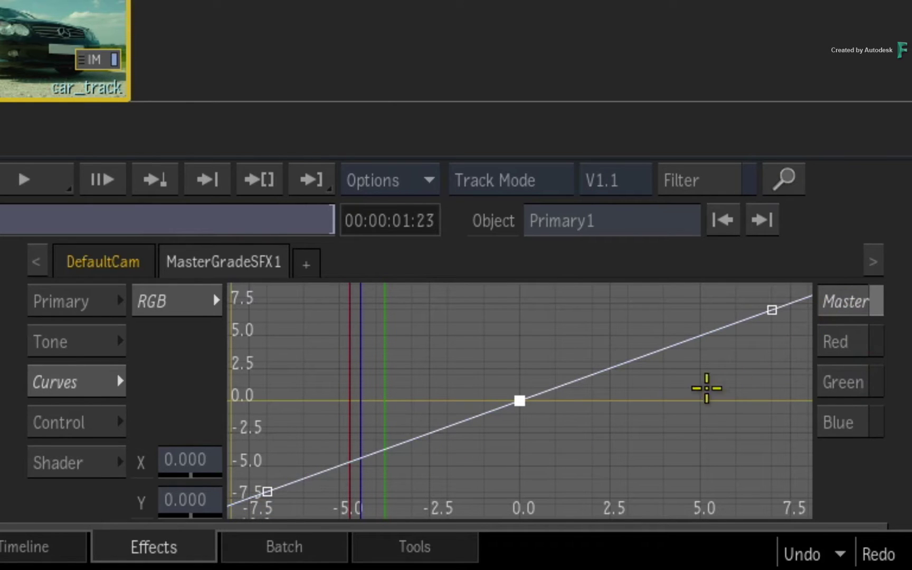
mouse_move(519, 400)
mouse_down()
mouse_move(510, 393)
mouse_move(525, 411)
mouse_move(519, 404)
mouse_up()
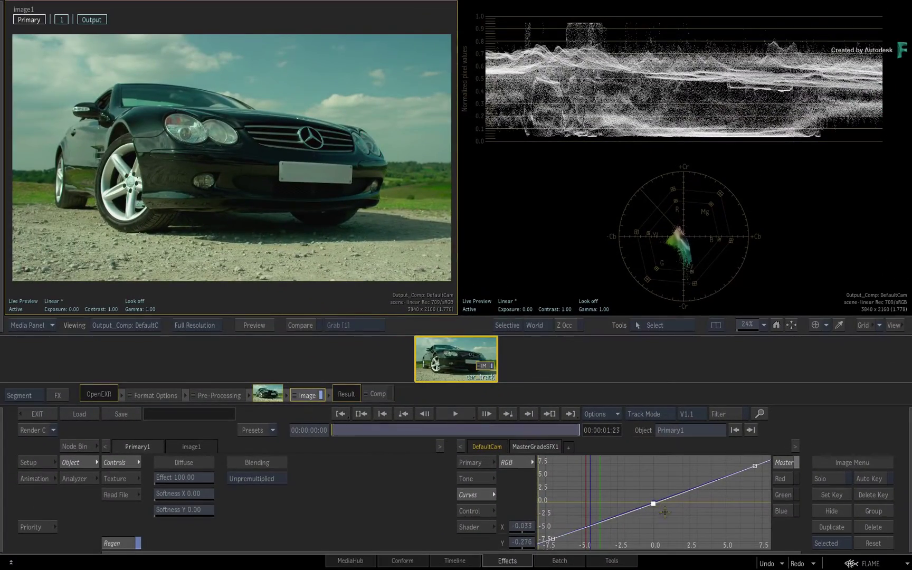
drag(654, 505, 651, 500)
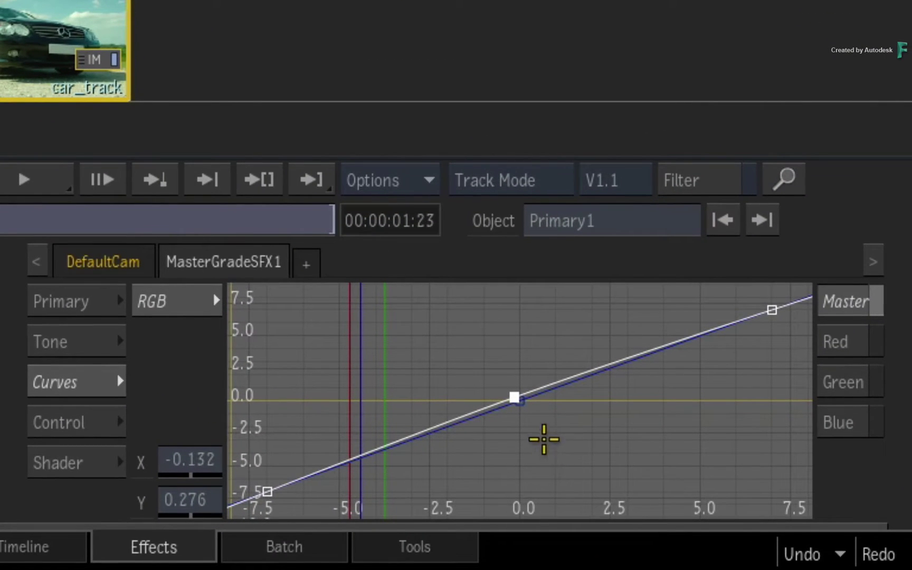
- Reset the curve edits and add a raised shadow point near X -4.3 on the Master curve
right_click(565, 400)
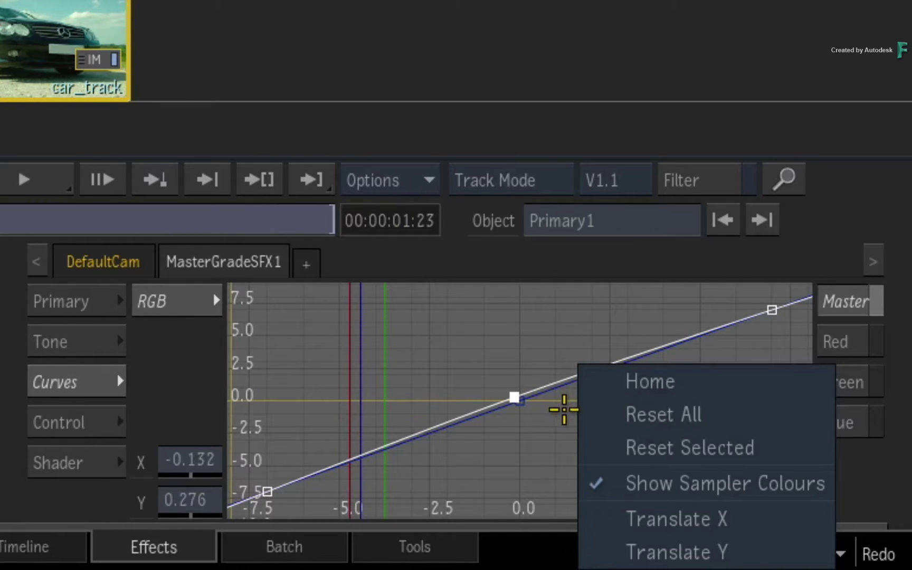
click(604, 422)
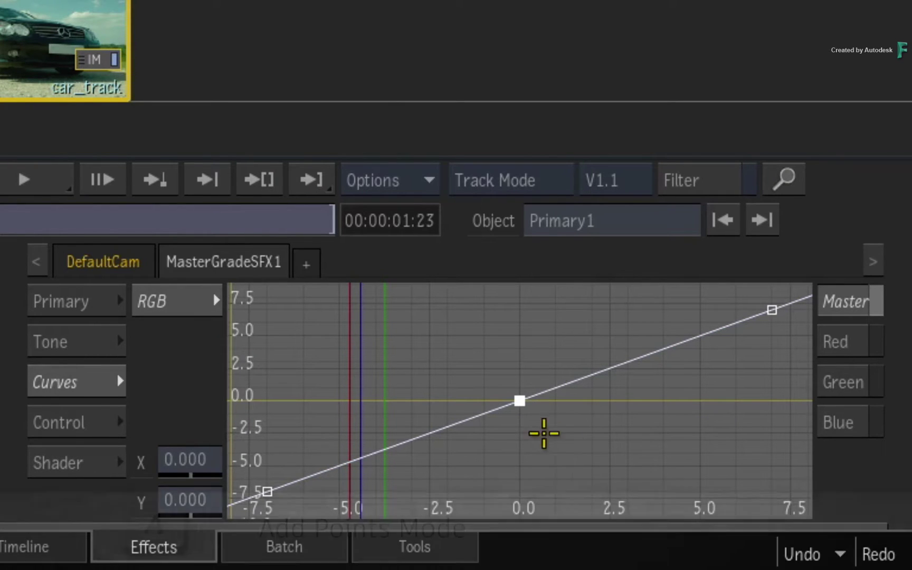
key(a)
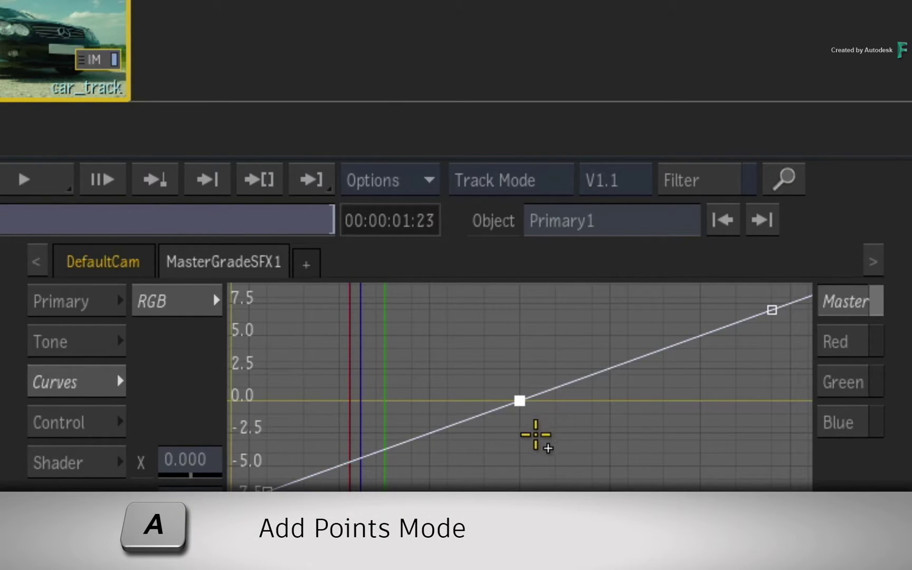
click(371, 454)
drag(371, 454, 364, 440)
- Replace a stray upper point with a raised one near X 3.7, Y 4.4
drag(675, 350, 664, 328)
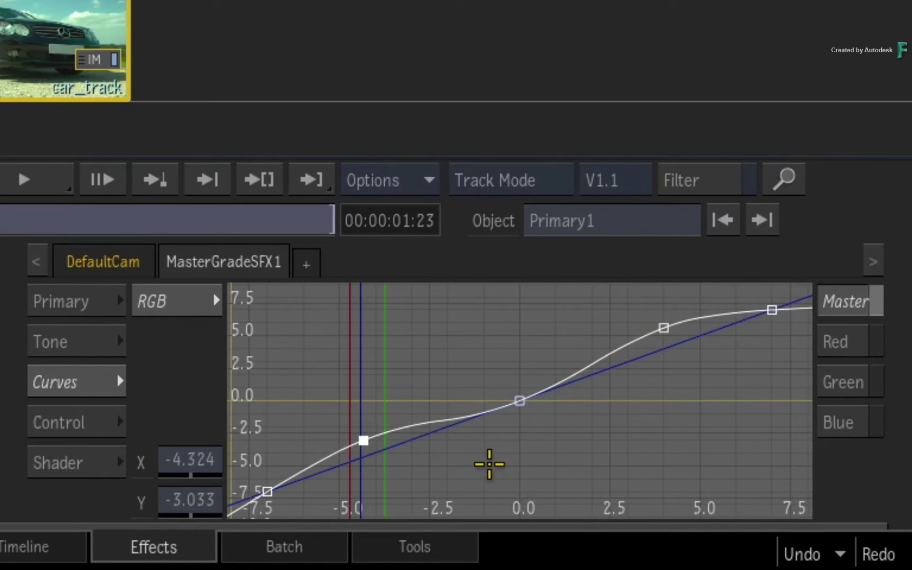
key(d)
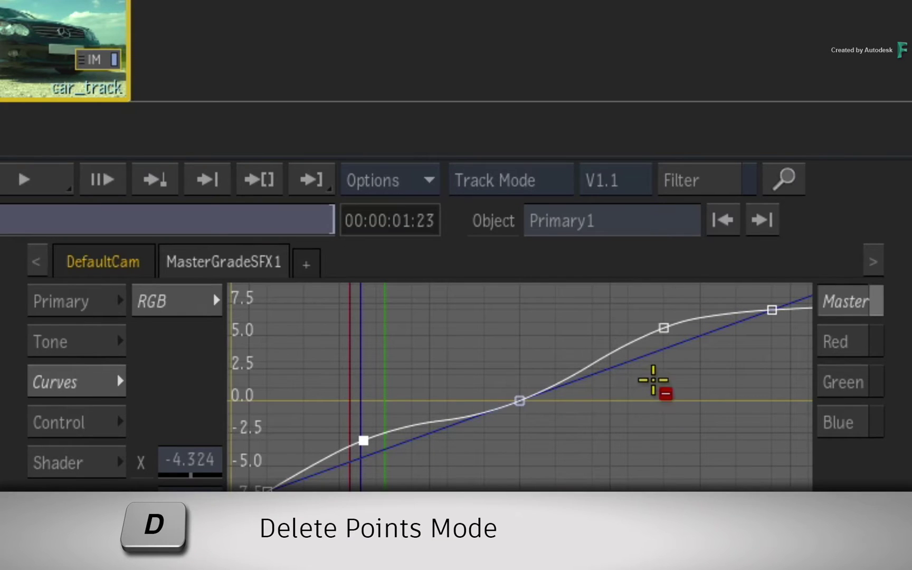
click(665, 328)
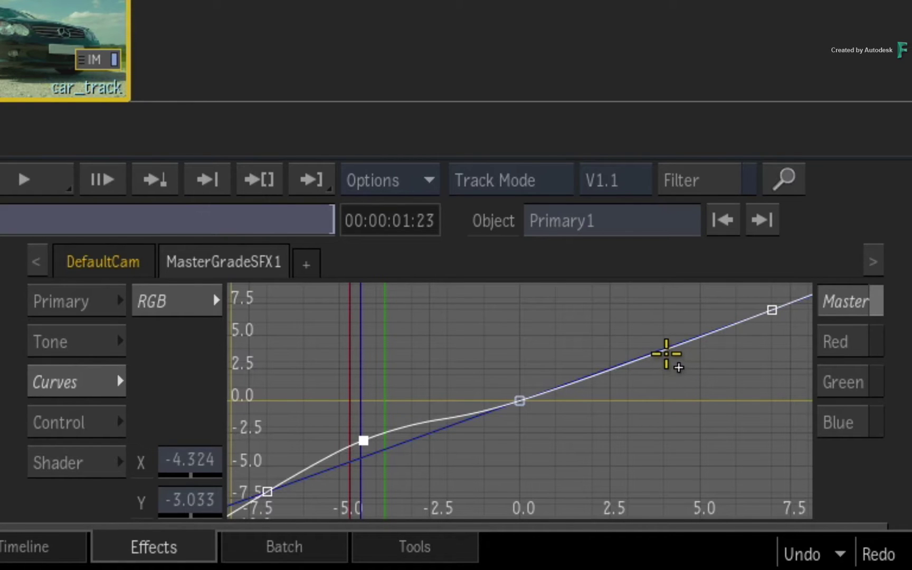
mouse_move(661, 350)
mouse_down()
mouse_move(654, 338)
mouse_move(655, 346)
mouse_up()
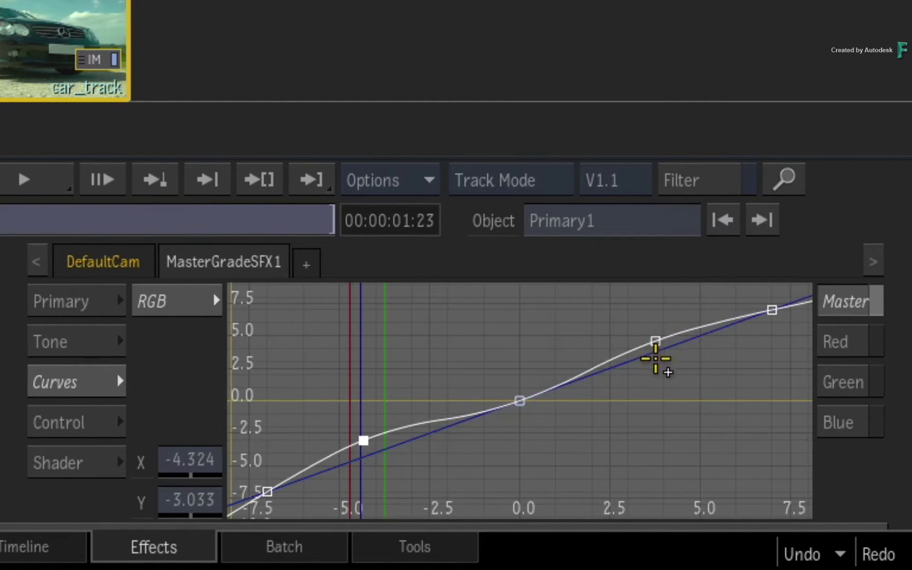
key(m)
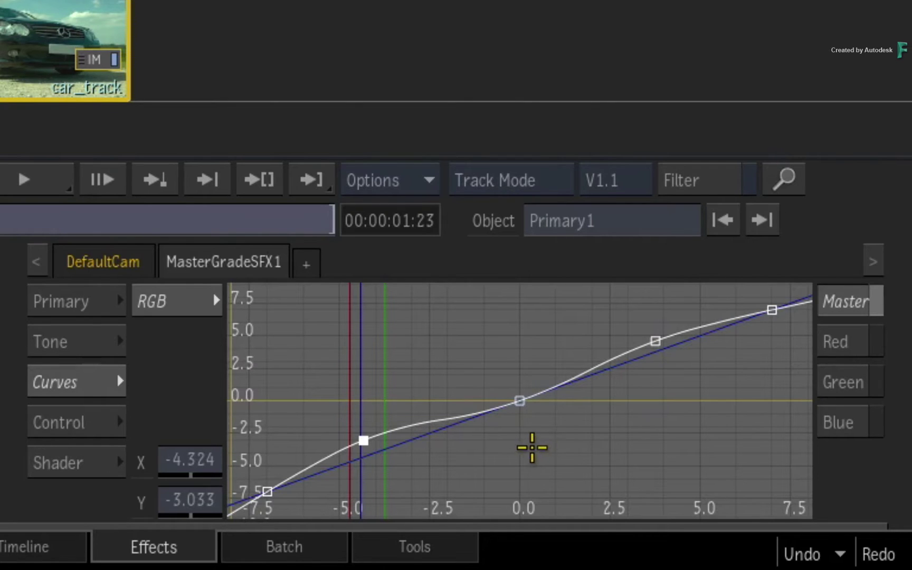
- Multi-select the shadow, centre and upper points and shift them by X 0.198, Y 0.184
click(520, 400)
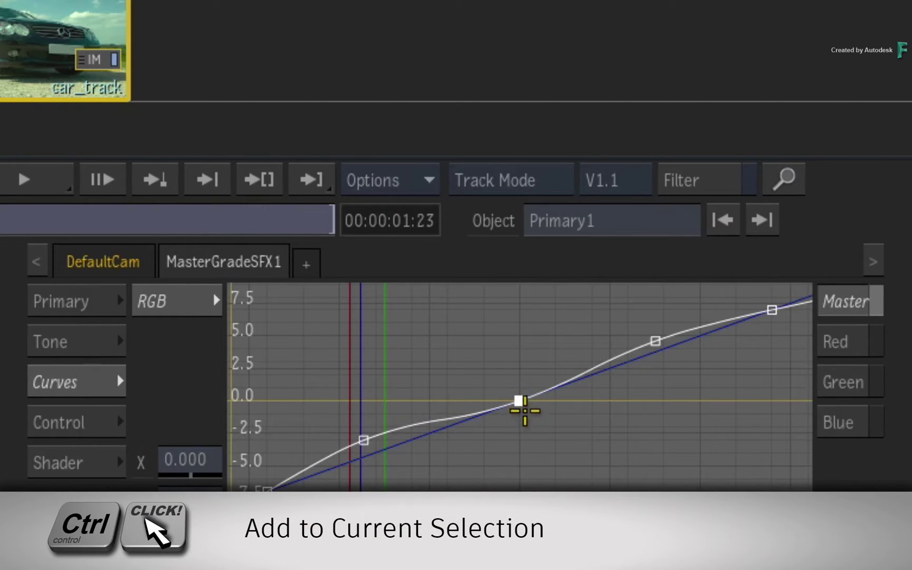
ctrl+click(655, 341)
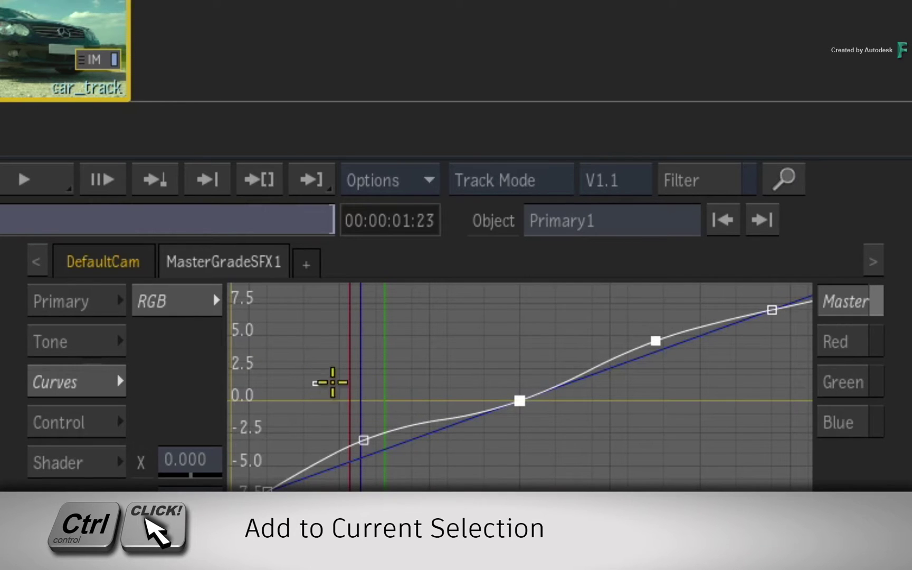
drag(332, 382, 566, 464)
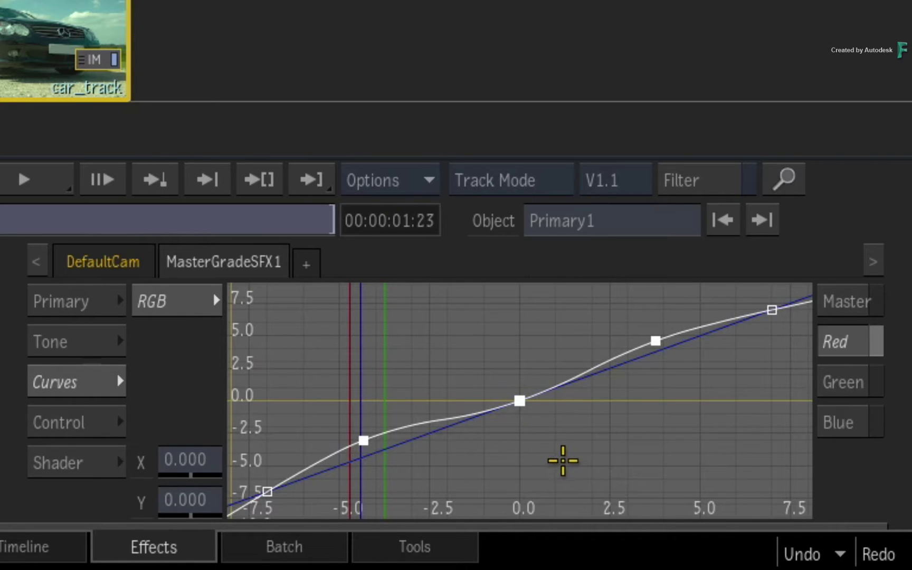
click(664, 387)
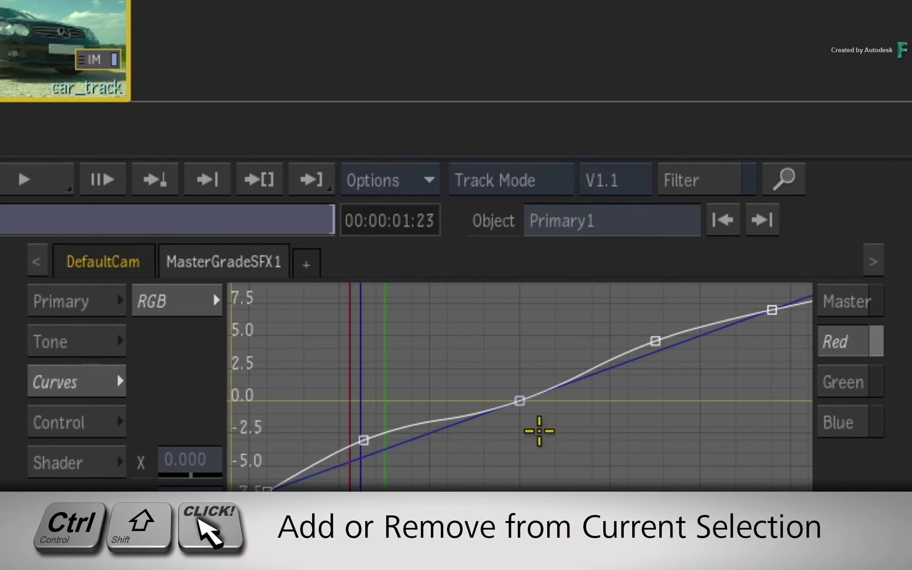
ctrl+shift+click(364, 440)
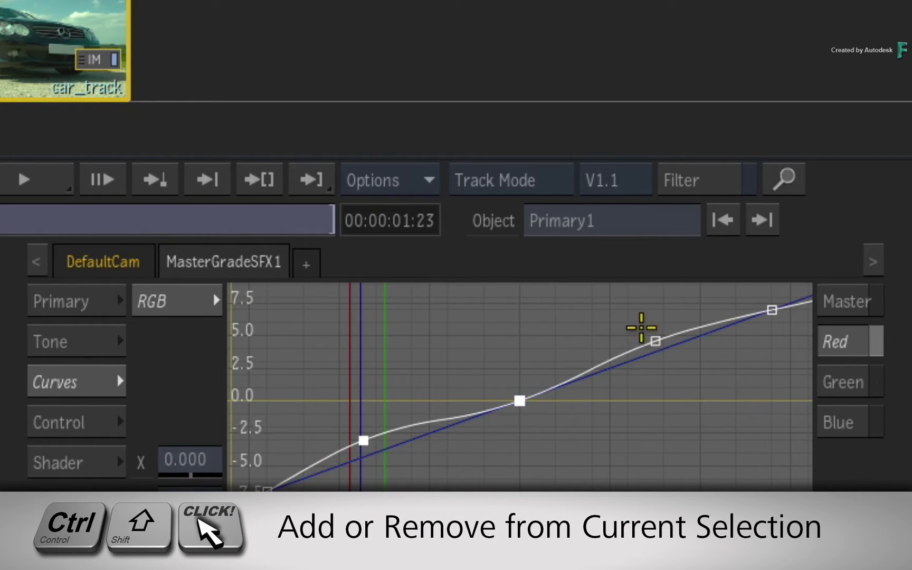
ctrl+shift+click(656, 341)
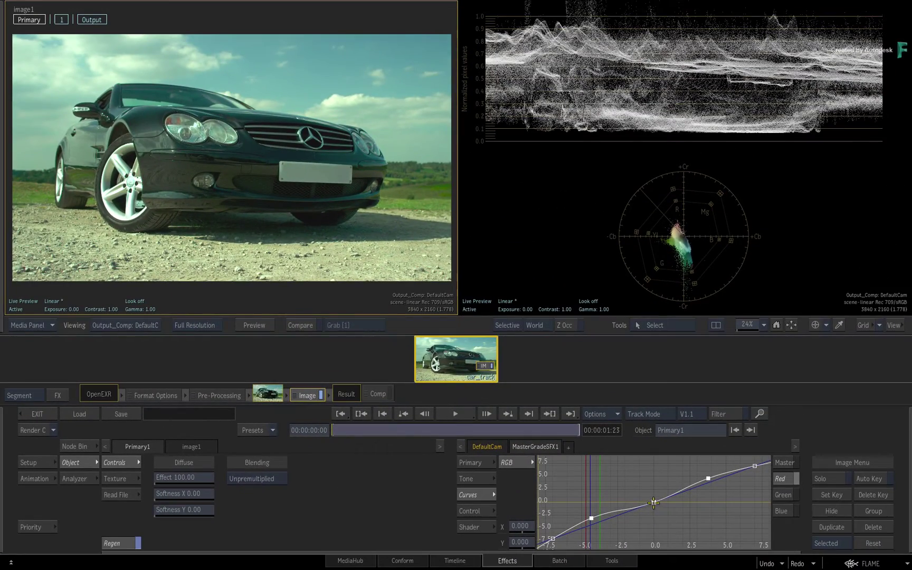
mouse_move(653, 503)
mouse_down()
mouse_move(654, 484)
mouse_move(655, 504)
mouse_up()
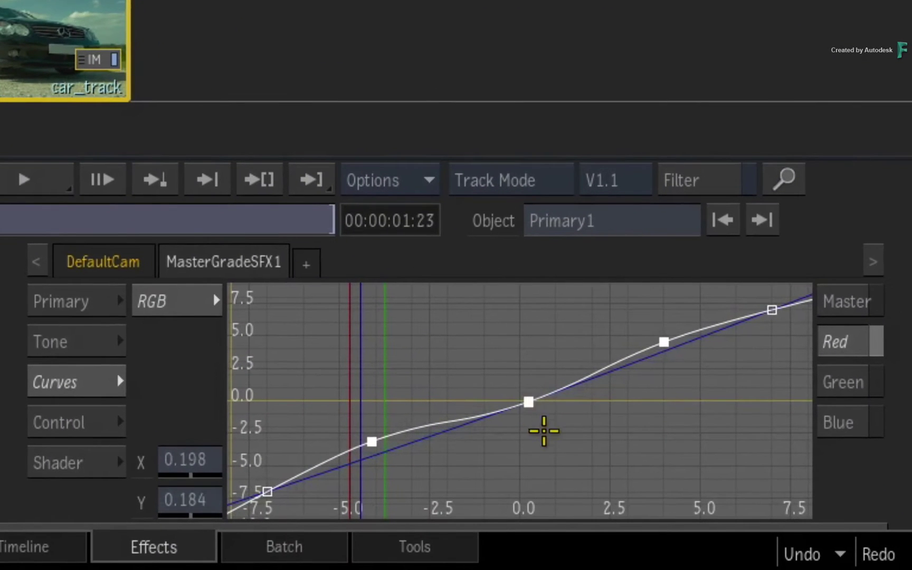
- Select the shadow point alone, reshape it, and scrub its X to -4.429
click(657, 517)
drag(334, 419, 407, 474)
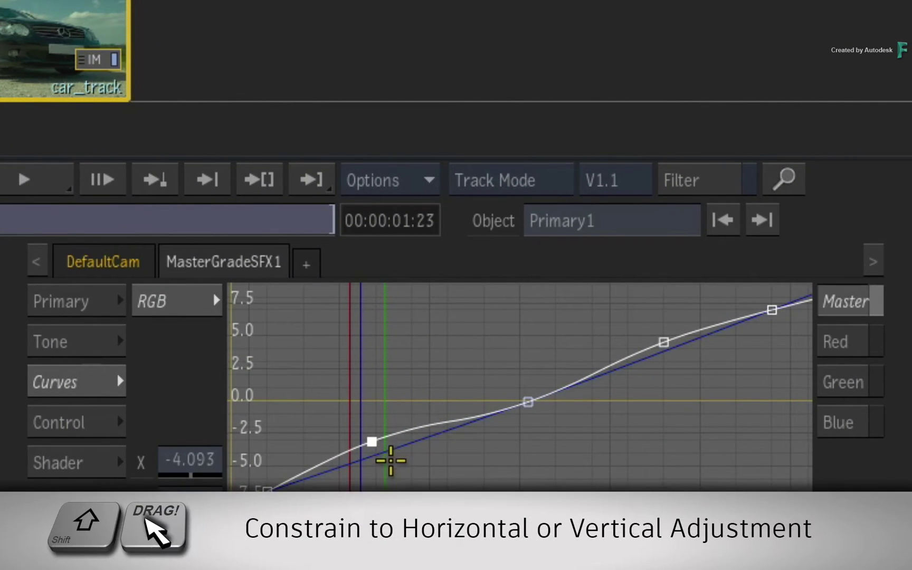
drag(374, 441, 351, 430)
drag(199, 460, 291, 478)
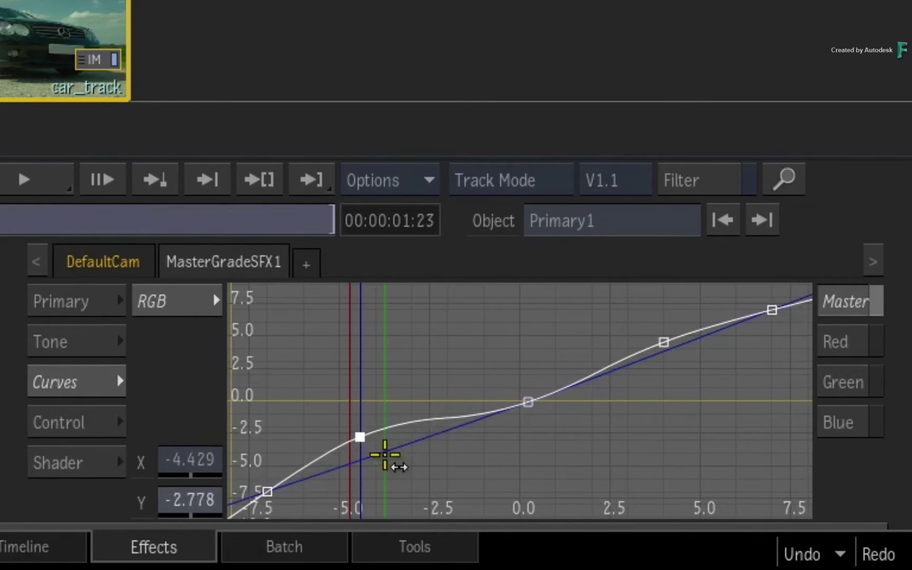
- Nudge the shadow point in small increments to X -4.279, Y -3.308
key(super+shift+Up)
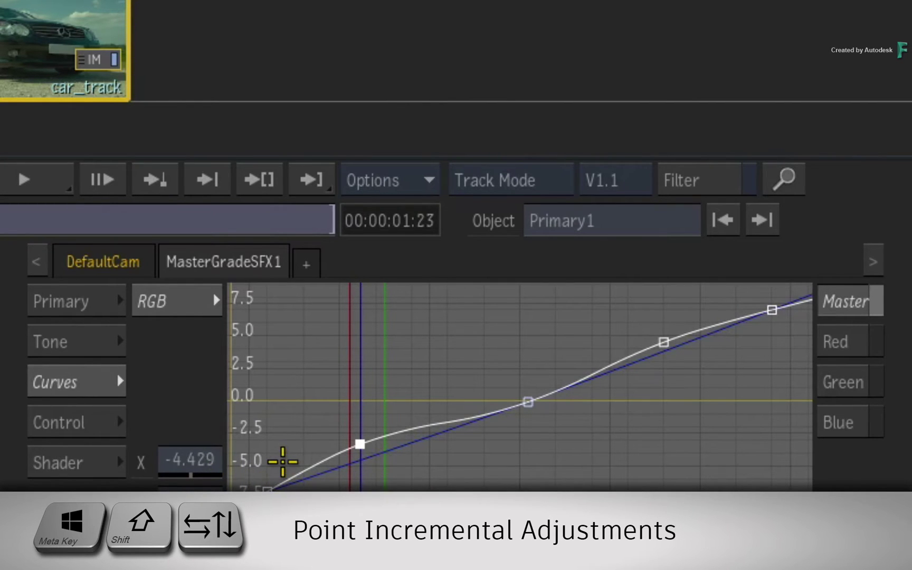
key(super+shift+Up)
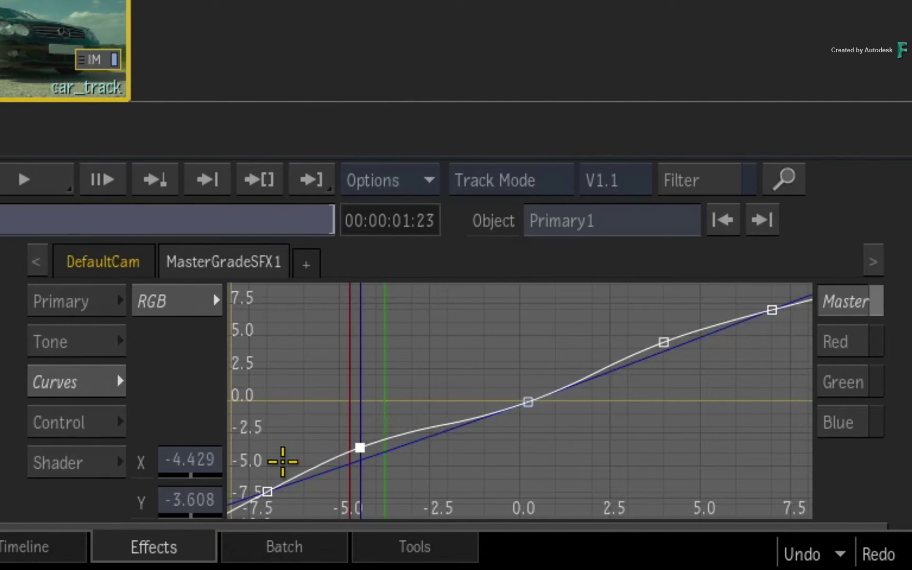
key(super+shift+Up)
key(super+shift+Up)
key(super+shift+Up)
key(super+shift+Up)
key(super+shift+Up)
key(super+shift+Up)
key(super+shift+Up)
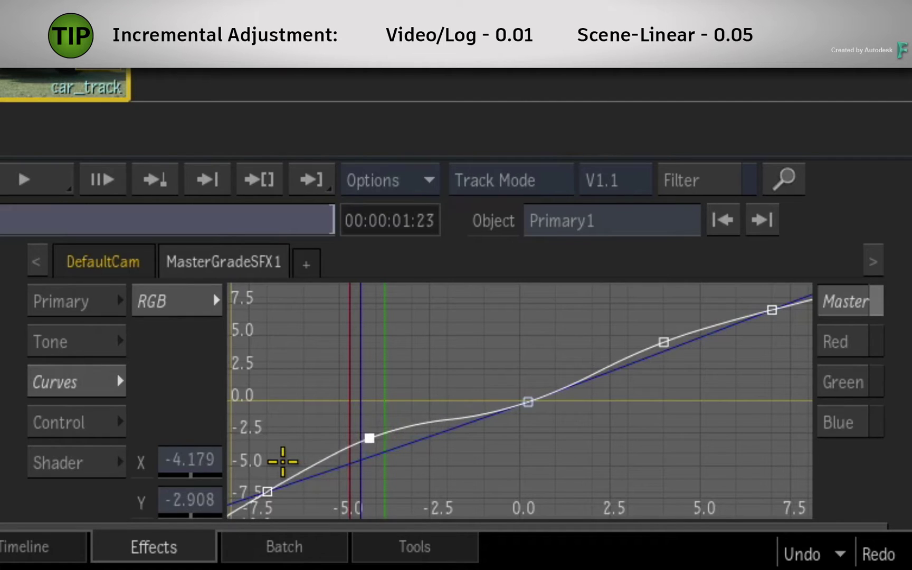
key(super+shift+Up)
key(super+shift+Up)
key(super+shift+Up)
key(super+shift+Up)
key(super+shift+Up)
key(super+shift+Up)
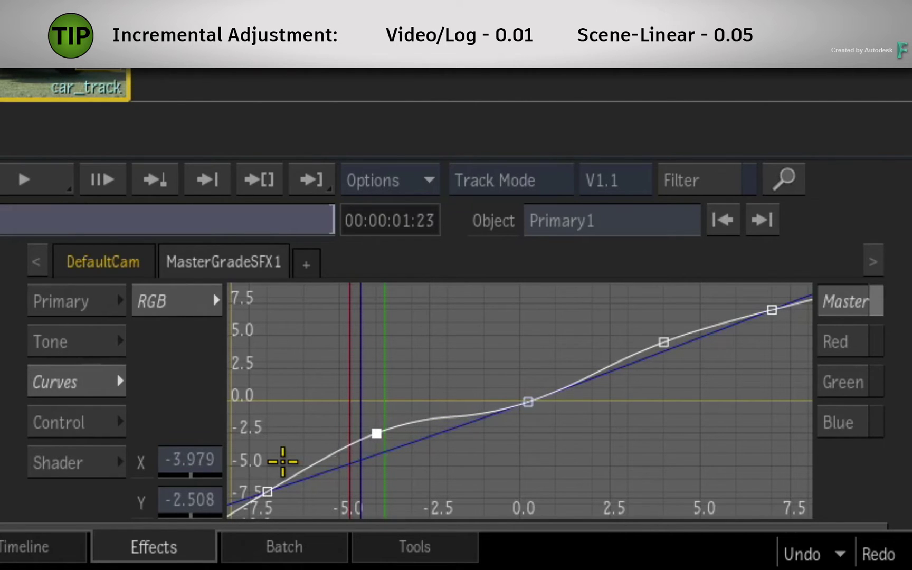
key(super+shift+Left)
key(super+shift+Left)
key(super+shift+Left)
key(super+shift+Left)
key(super+shift+Left)
key(super+shift+Left)
key(super+shift+Down)
key(super+shift+Down)
key(super+shift+Down)
key(super+shift+Down)
key(super+shift+Down)
key(super+shift+Down)
key(super+shift+Down)
key(super+shift+Down)
key(super+shift+Down)
key(super+shift+Down)
key(super+shift+Down)
key(super+shift+Down)
key(super+shift+Down)
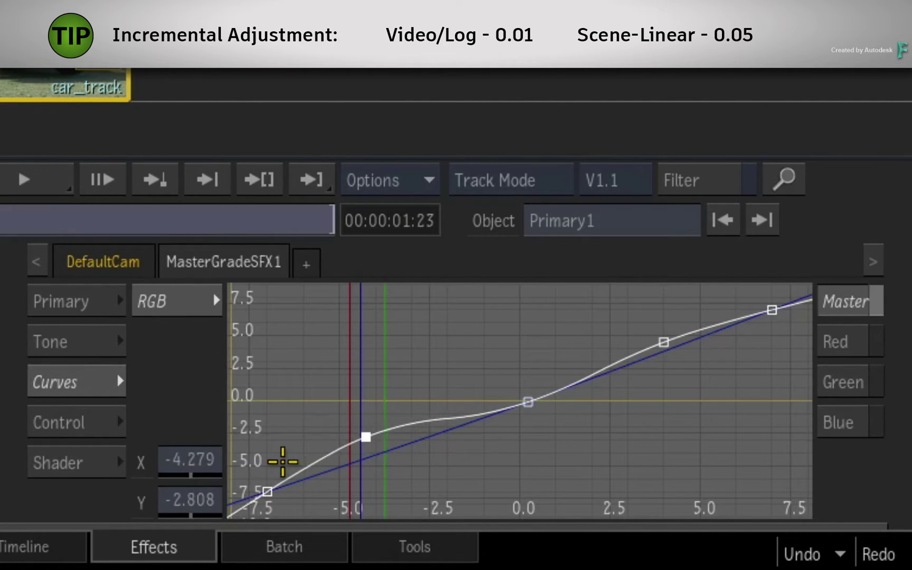
key(super+shift+Down)
key(super+shift+Down)
key(super+shift+Down)
key(super+shift+Down)
key(super+shift+Down)
key(super+shift+Down)
key(super+shift+Down)
key(super+shift+Down)
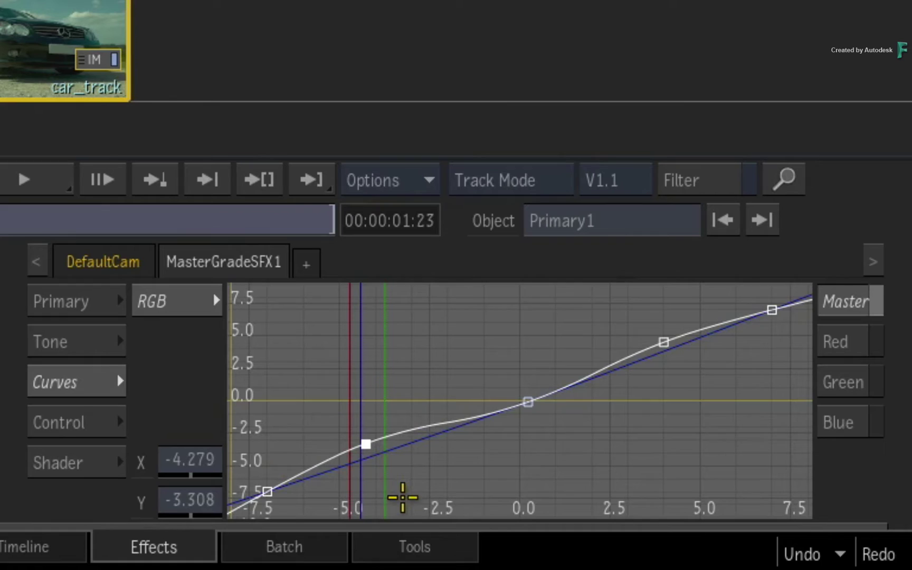
- Open the Calculator on the shadow point's Y value and enter a 0.04 step amount
click(201, 499)
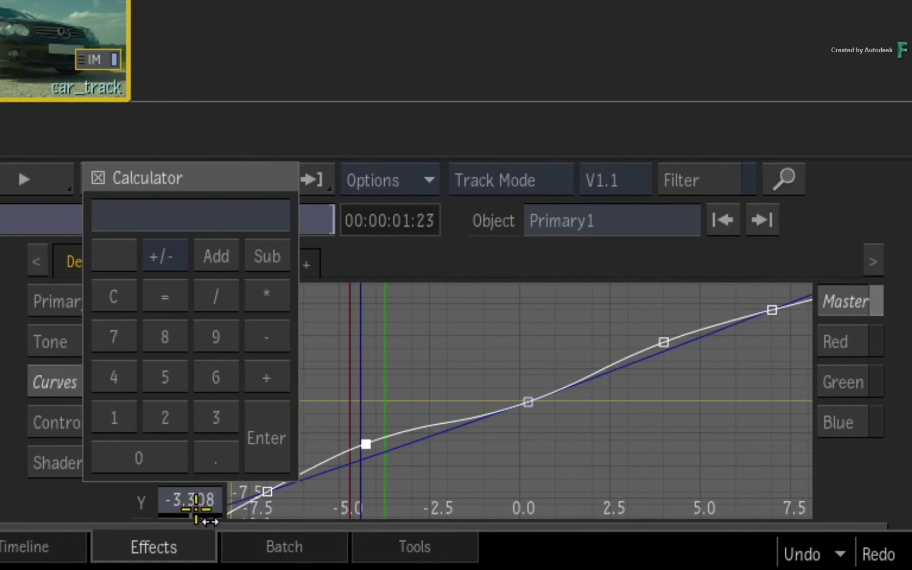
click(166, 460)
click(215, 458)
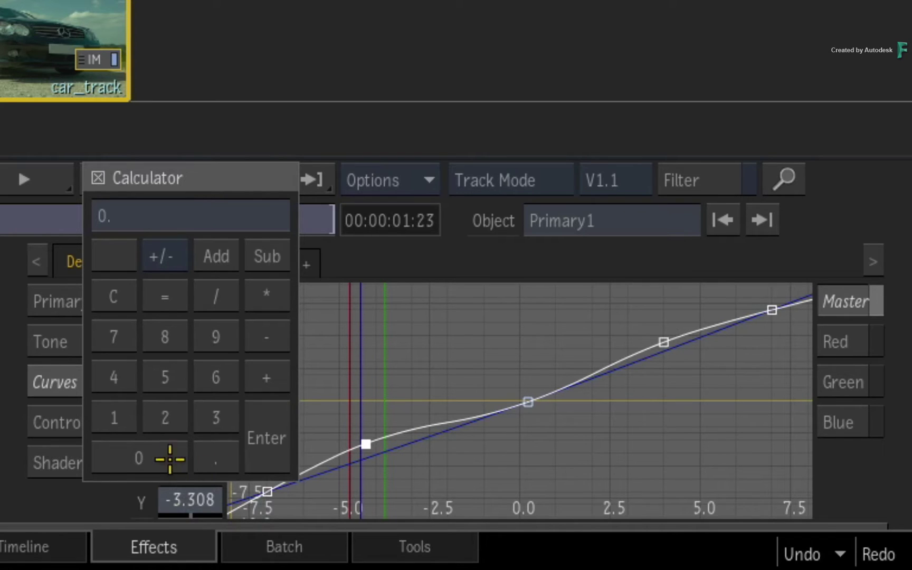
click(164, 457)
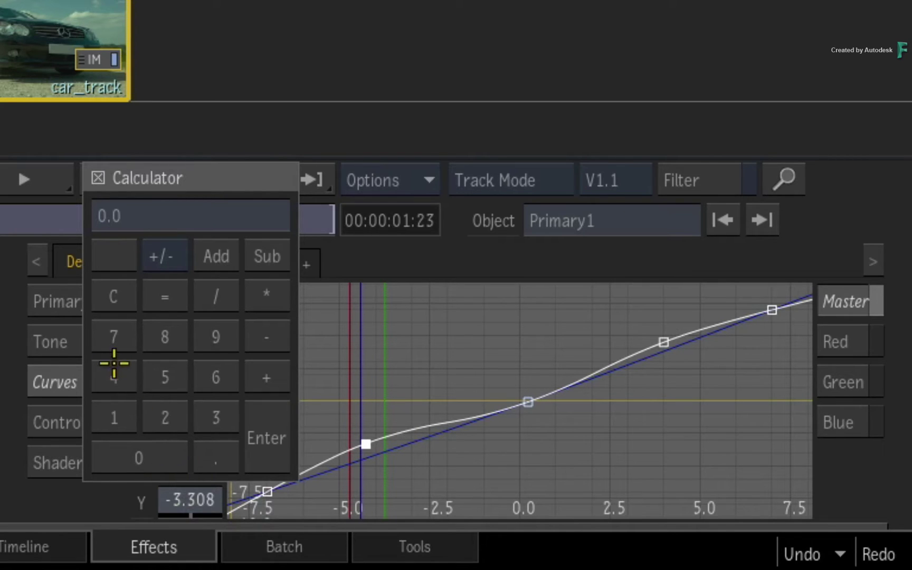
- Step the Y value down and up by 0.04 until it settles at -3.268
click(261, 256)
click(262, 258)
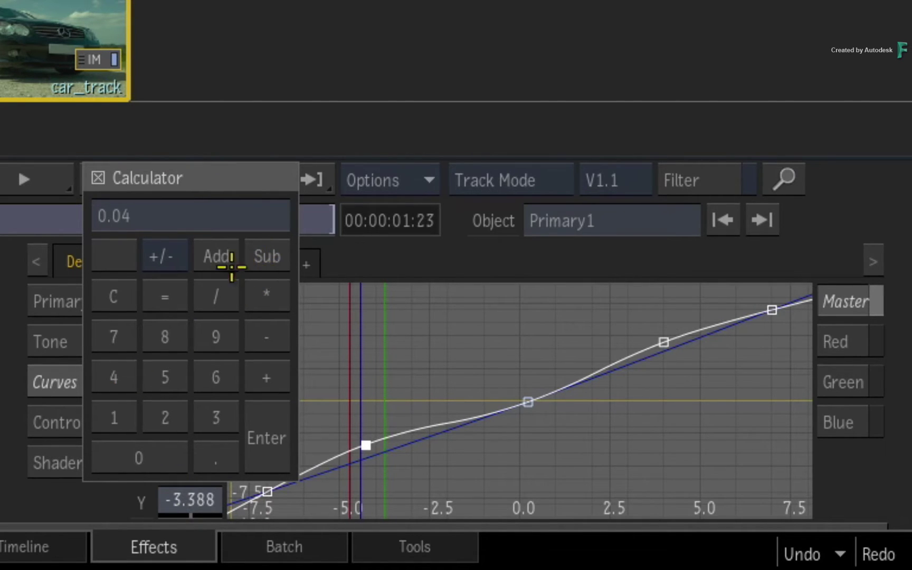
click(217, 262)
click(214, 262)
click(213, 263)
click(213, 262)
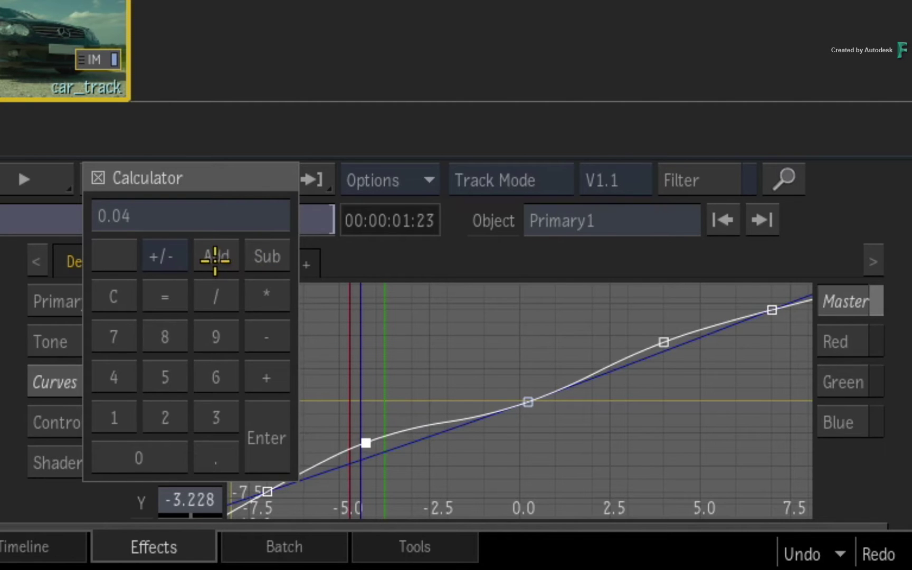
click(216, 262)
click(260, 254)
click(259, 249)
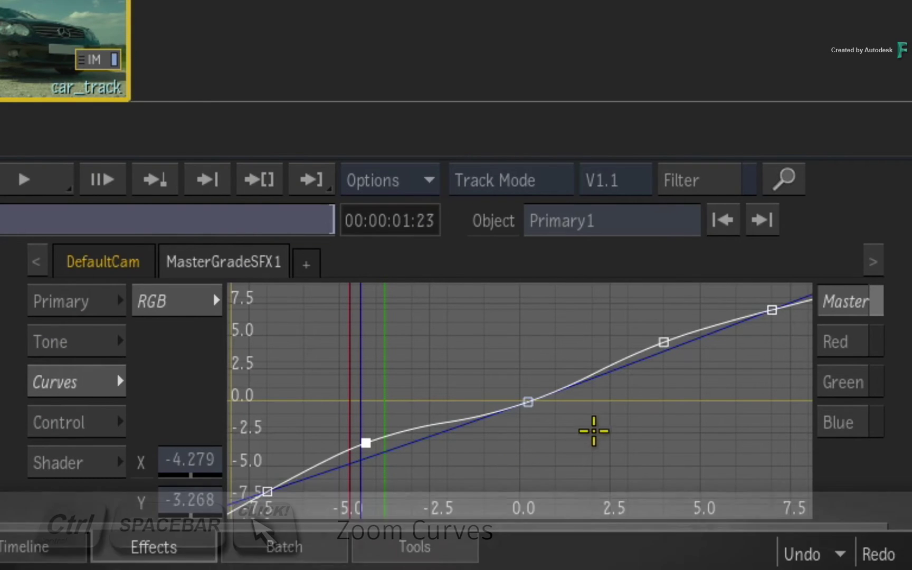
- Raise the Master curve points near -4.3 and -4.8, undoing one wrong move, ending at X -4.779, Y -3.762
drag(316, 362, 554, 322)
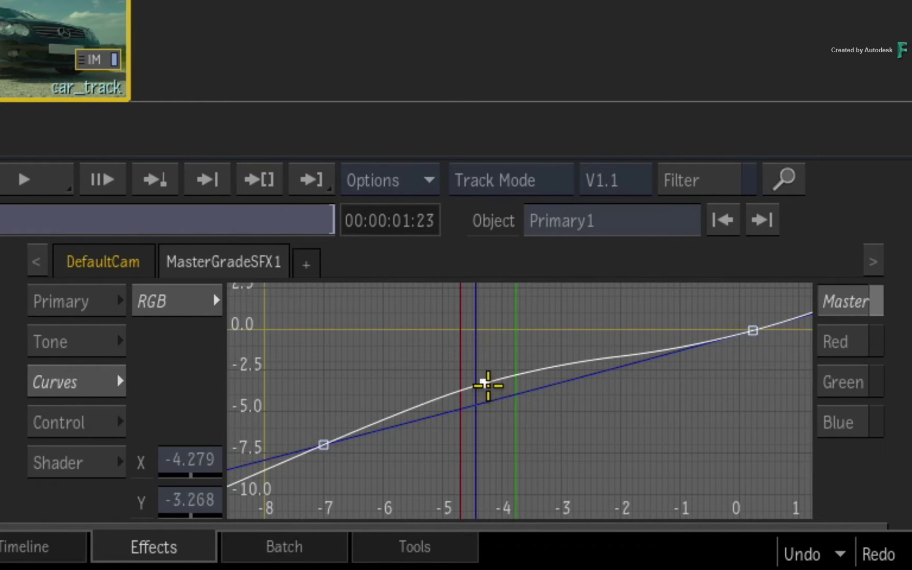
drag(486, 379, 486, 373)
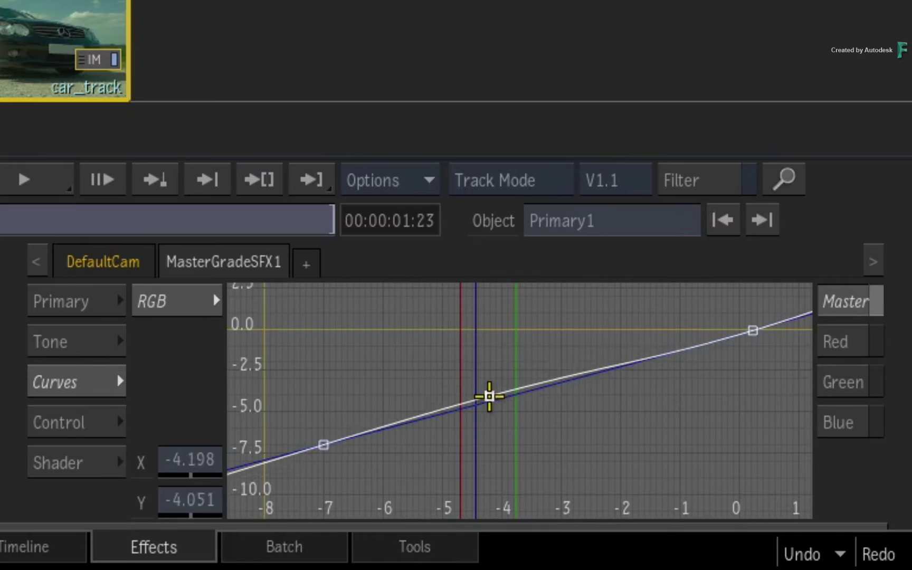
drag(489, 396, 486, 375)
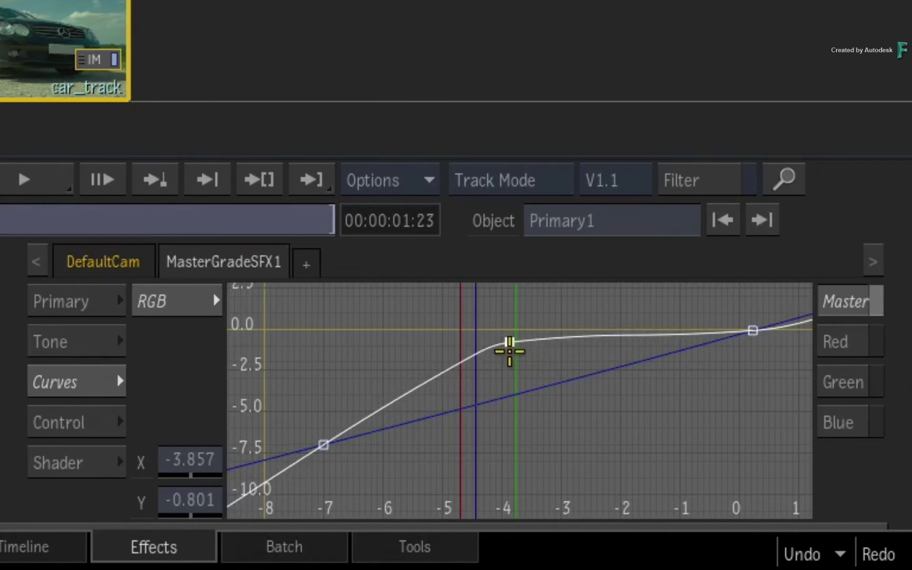
key(ctrl+z)
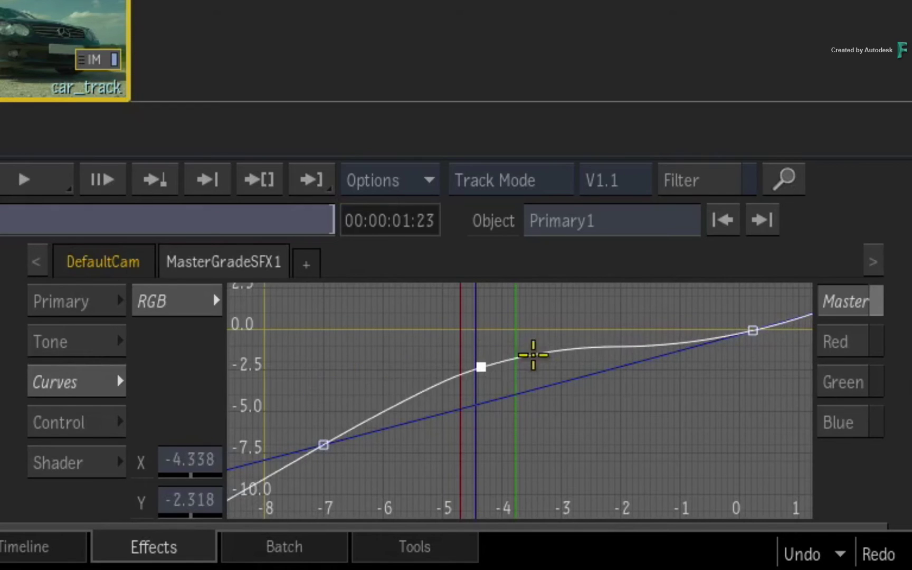
drag(582, 342, 520, 355)
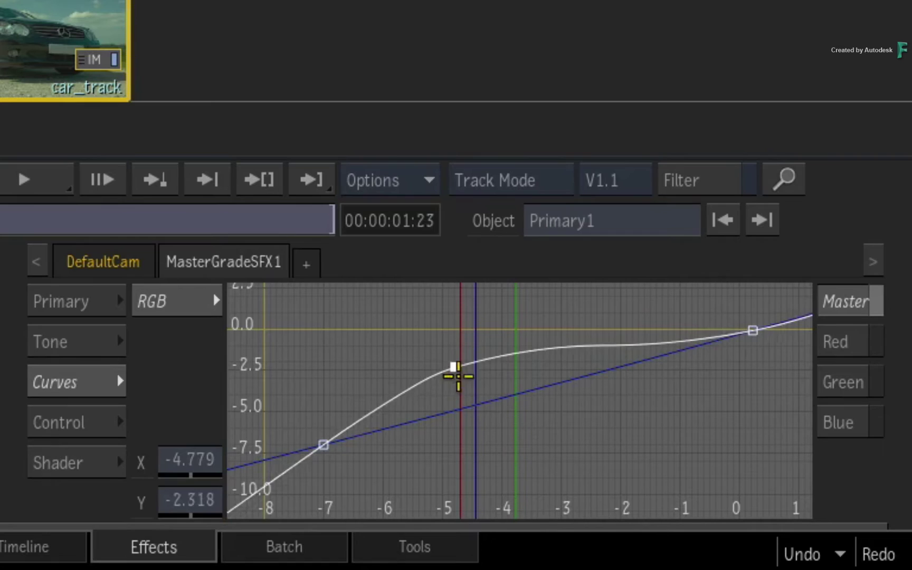
mouse_move(459, 377)
mouse_down()
mouse_move(467, 406)
mouse_move(453, 391)
mouse_move(457, 405)
mouse_move(442, 370)
mouse_move(458, 389)
mouse_up()
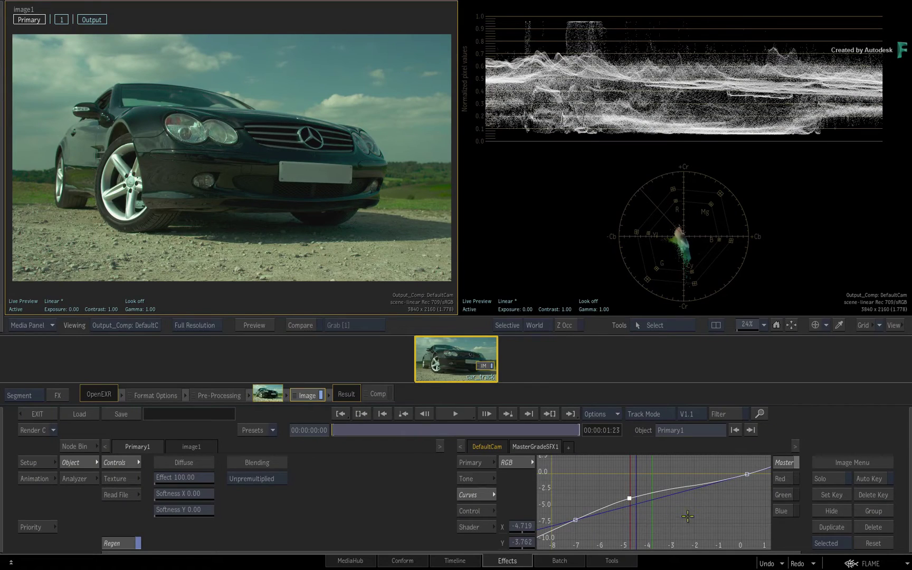
- Home the curve graph to show the whole curve, then open the Colour Sampler and move it aside
right_click(688, 516)
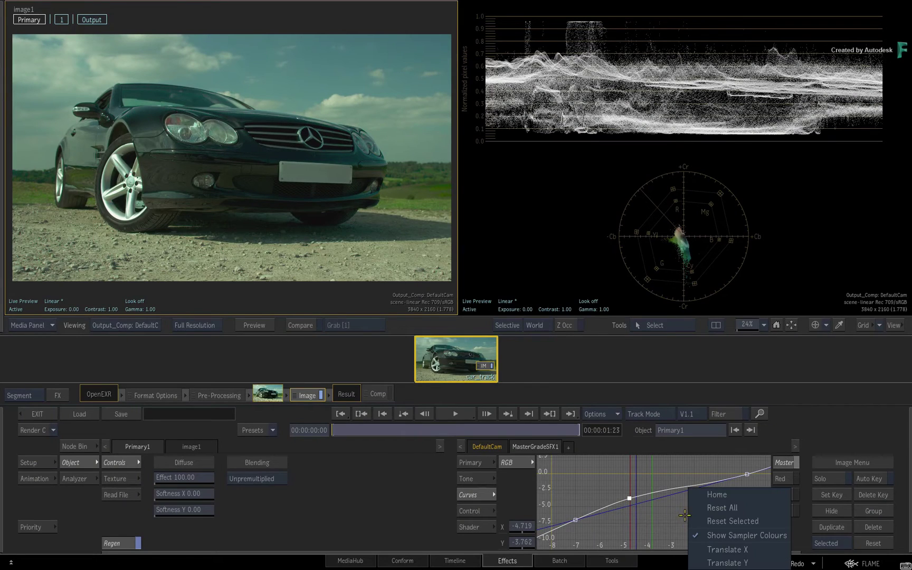
click(710, 495)
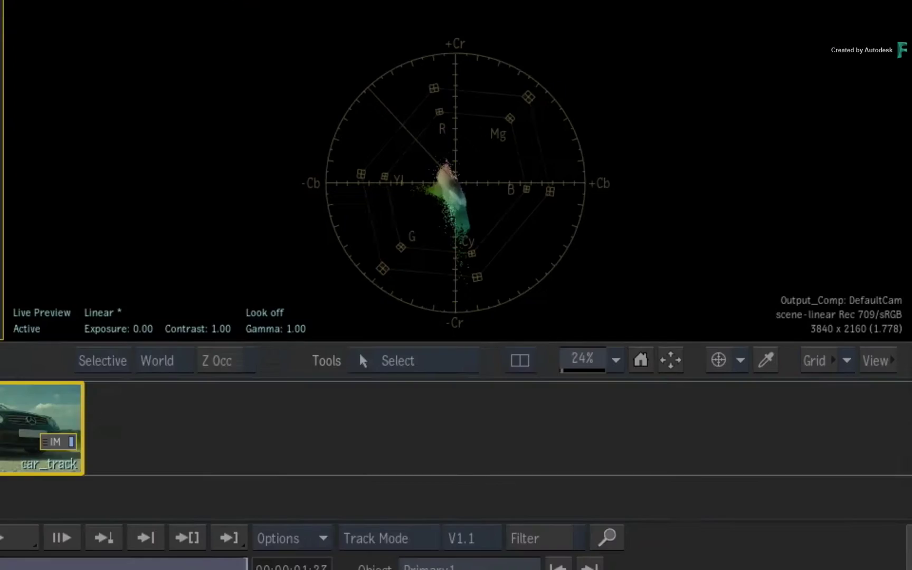
click(692, 396)
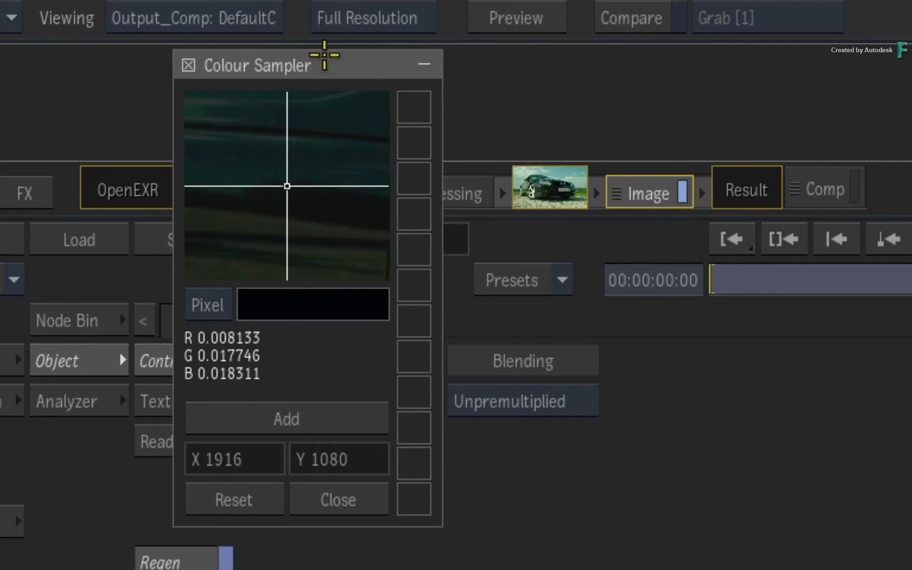
drag(324, 55, 779, 56)
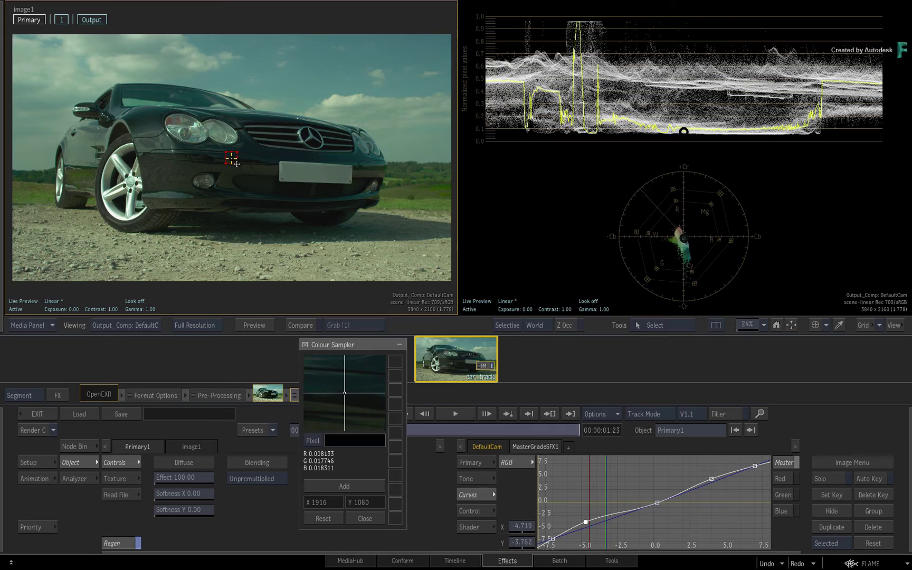
- Move the sample box onto the sky and add Blue curve points, one reaching X 0.825, Y 1.103
mouse_move(237, 164)
mouse_down()
mouse_move(240, 139)
mouse_move(328, 82)
mouse_up()
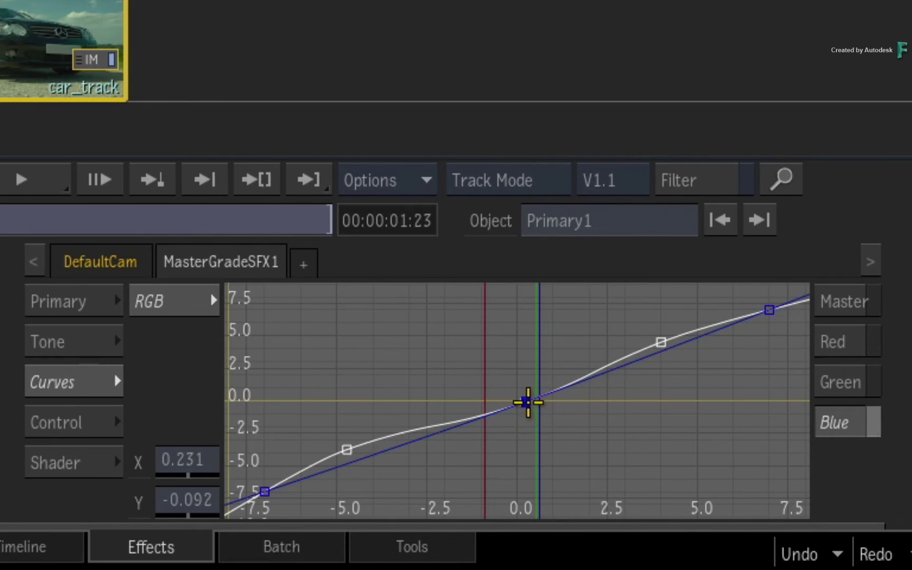
mouse_move(530, 402)
mouse_down()
mouse_move(542, 383)
mouse_move(543, 394)
mouse_move(542, 376)
mouse_move(546, 400)
mouse_up()
click(576, 387)
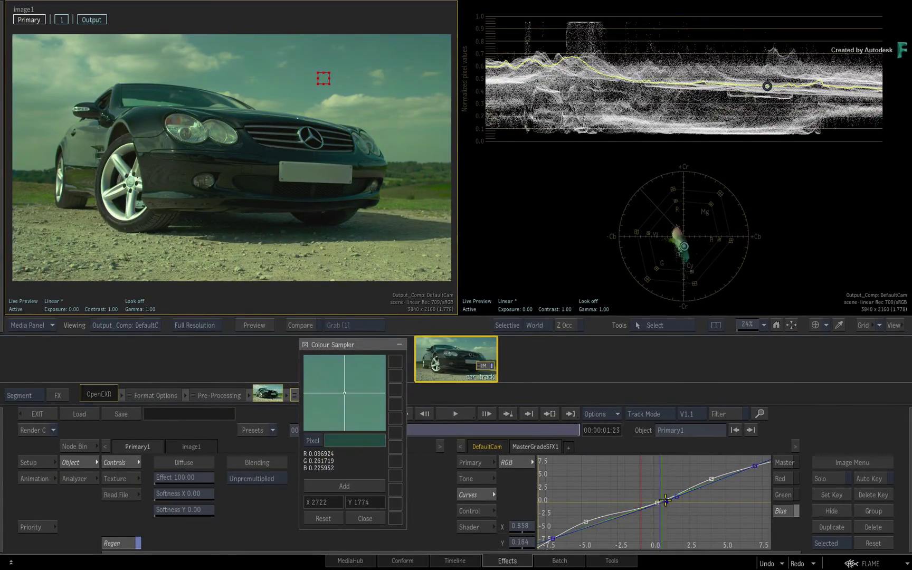
drag(666, 500, 664, 493)
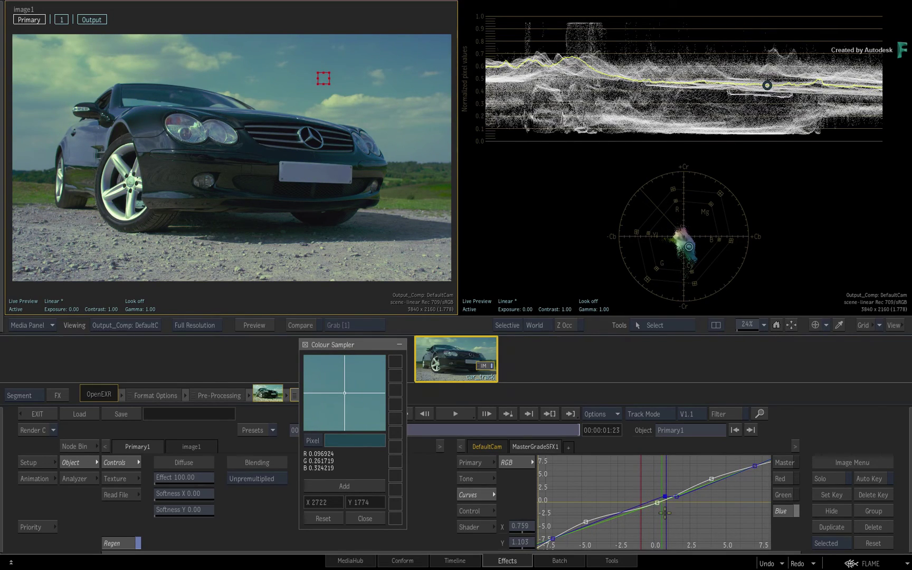
drag(652, 502, 694, 522)
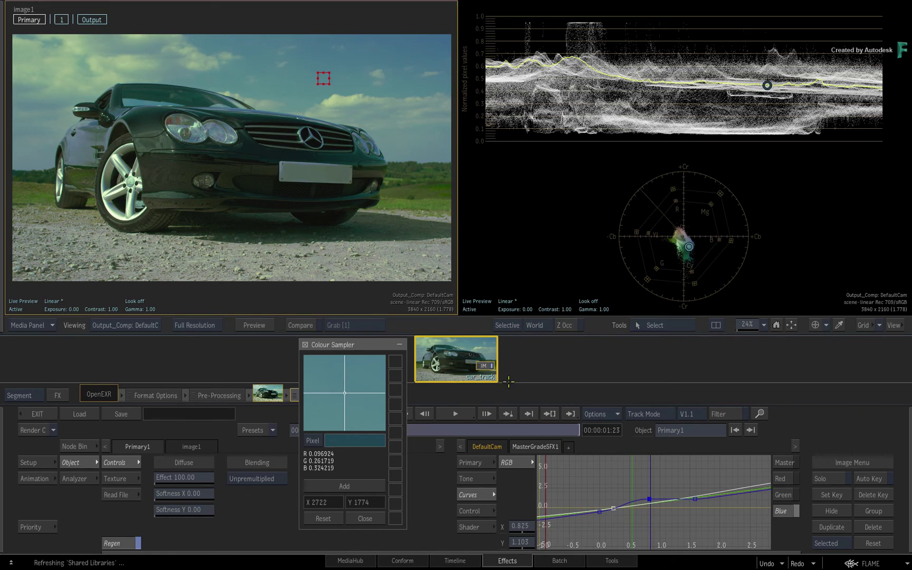
- Check against the ungraded source and lower the Blue curve point to X 1.584, Y 1.103
key(F1)
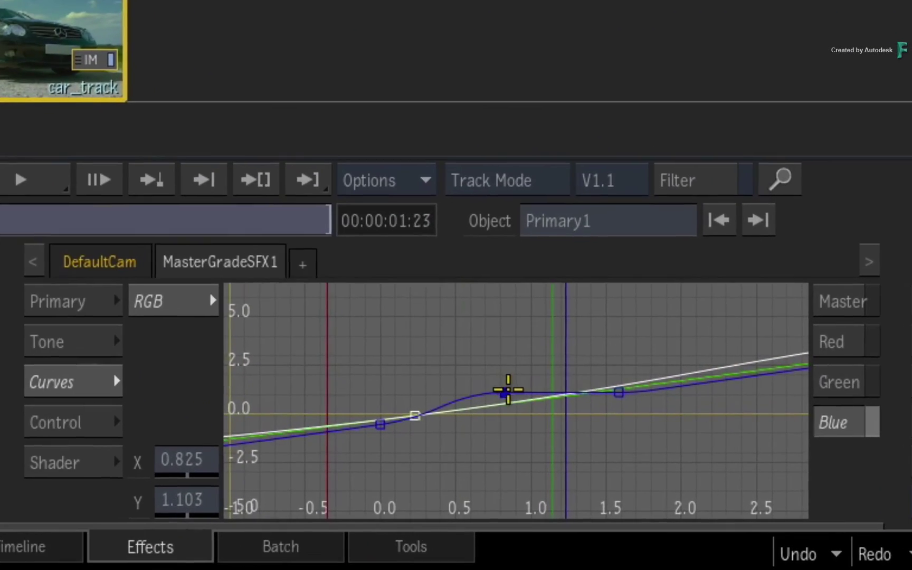
drag(505, 392, 567, 386)
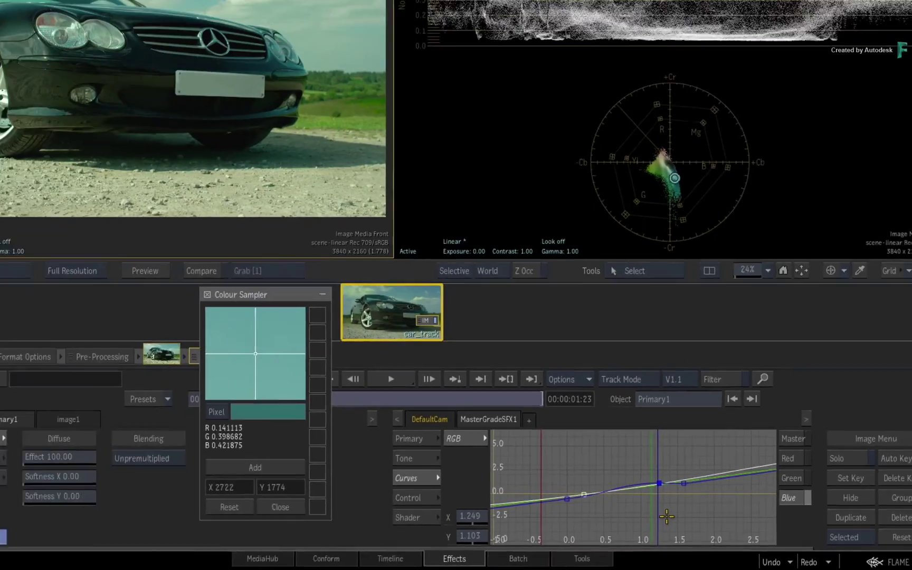
key(F4)
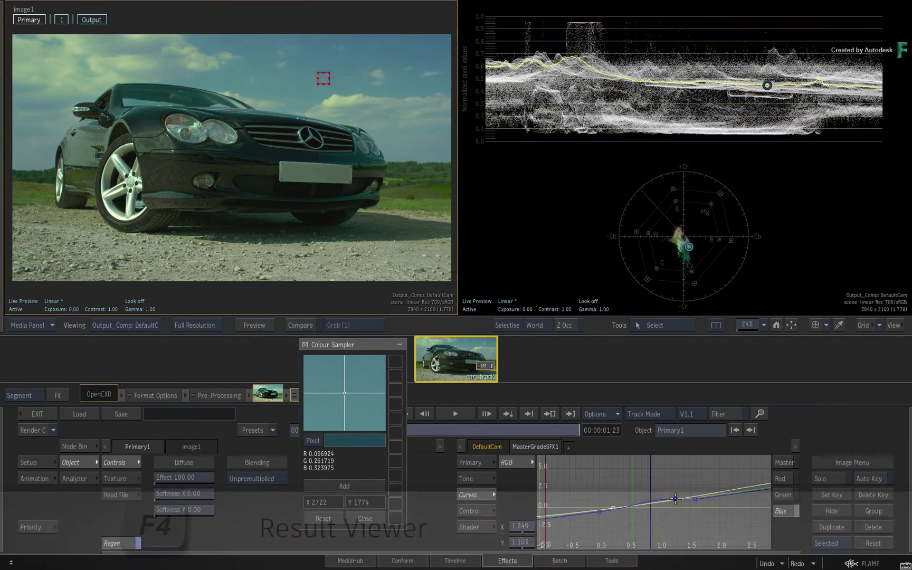
drag(677, 501, 676, 494)
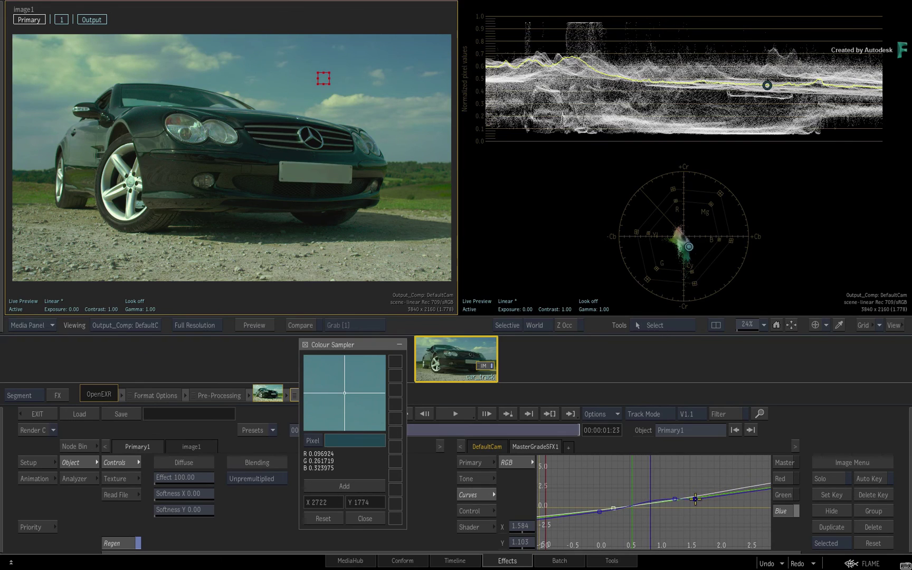
- Home the curve graph, then flip between source and graded result with F1/F4 to compare
right_click(695, 499)
click(724, 493)
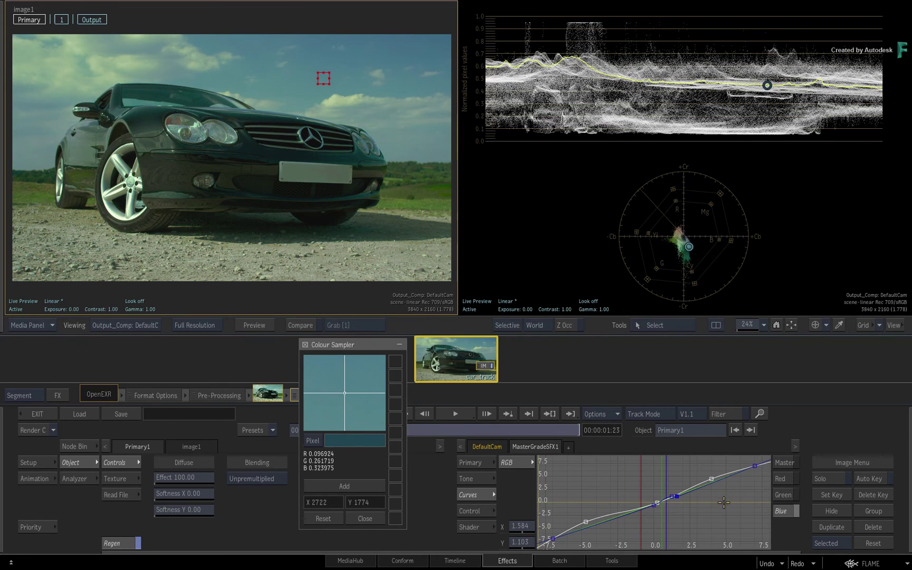
key(F1)
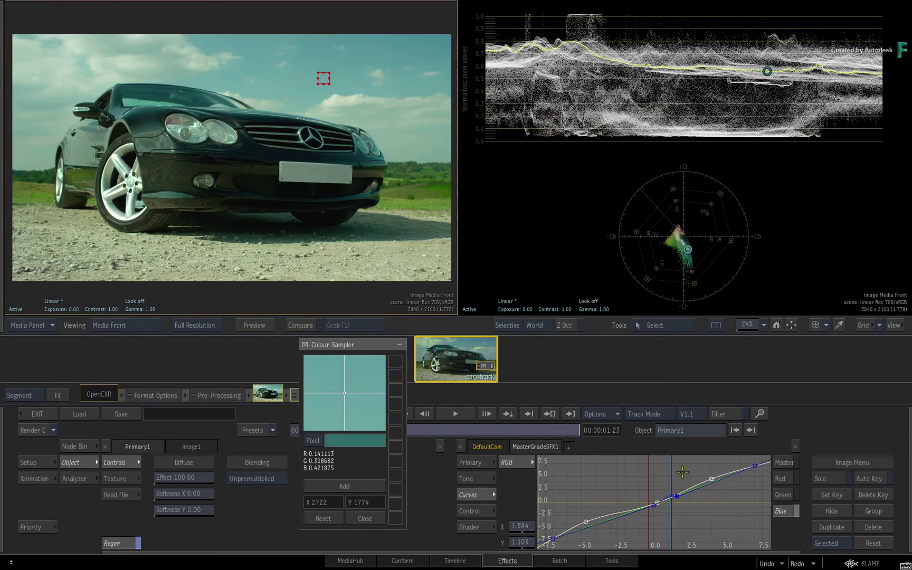
key(F4)
key(F1)
key(F4)
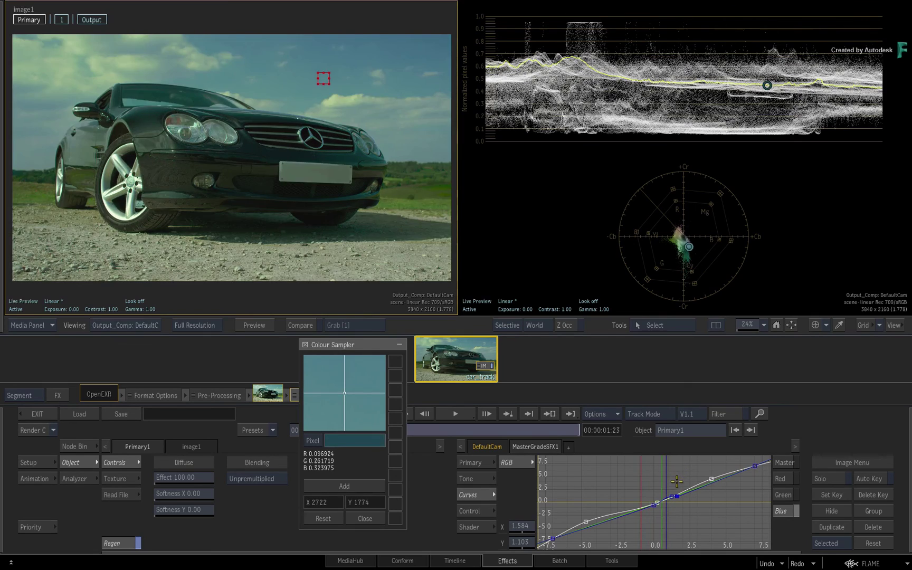
key(F1)
key(F4)
key(F1)
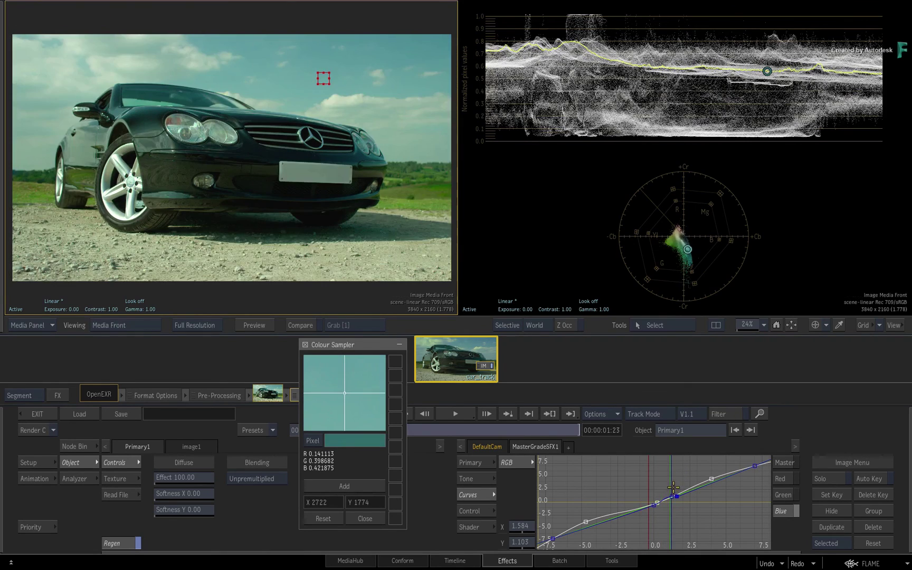
key(F4)
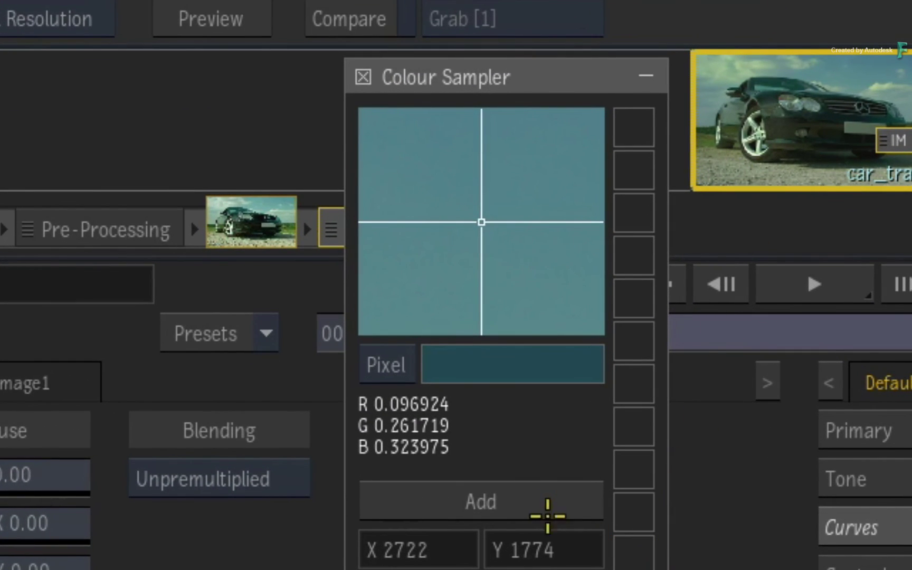
- Switch the Colour Sampler from Pixel to Avg and widen the sample box over the sky
click(376, 364)
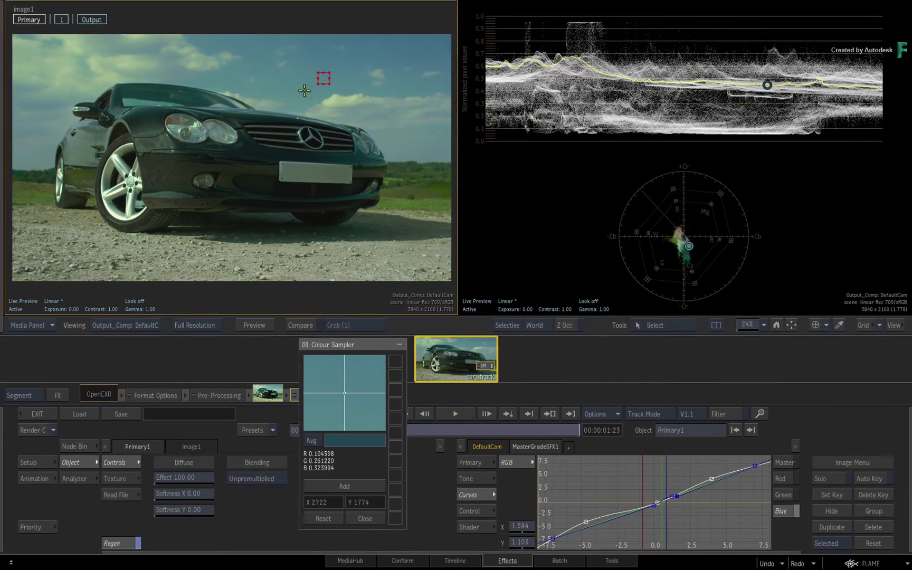
mouse_move(324, 78)
mouse_down()
mouse_move(418, 188)
mouse_move(401, 176)
mouse_move(423, 184)
mouse_move(411, 231)
mouse_move(407, 128)
mouse_move(362, 93)
mouse_move(306, 78)
mouse_move(303, 92)
mouse_move(314, 87)
mouse_up()
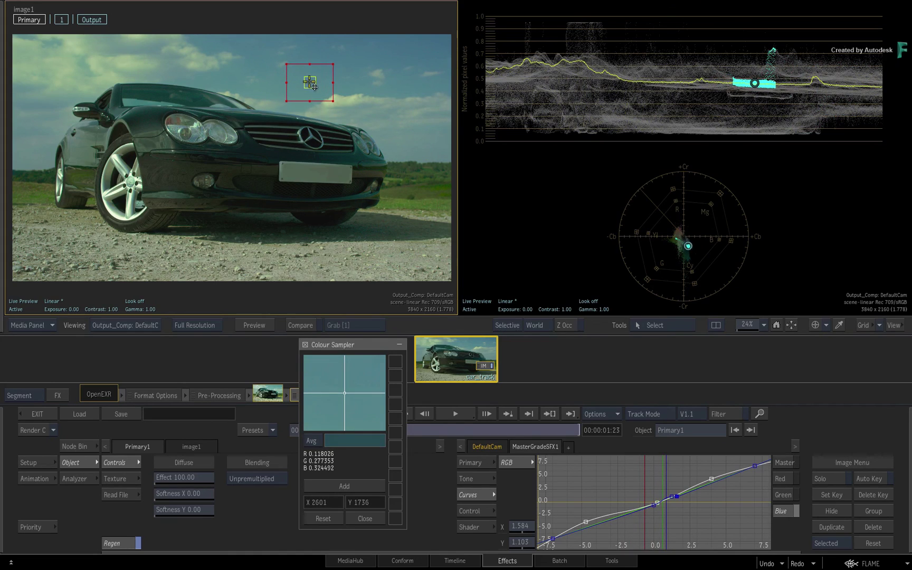